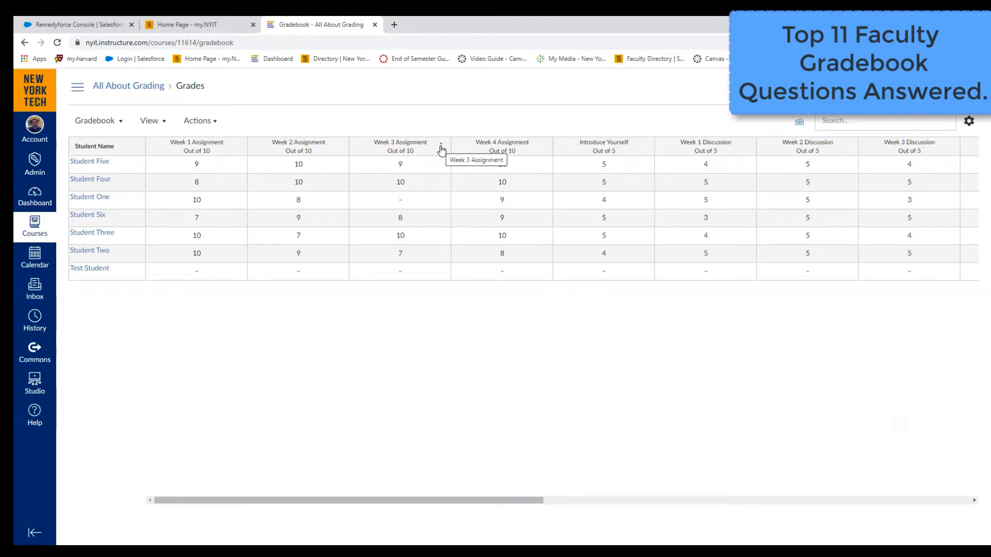
Hide the posted grades of the Week 3 Assignment from students
left_click(442, 147)
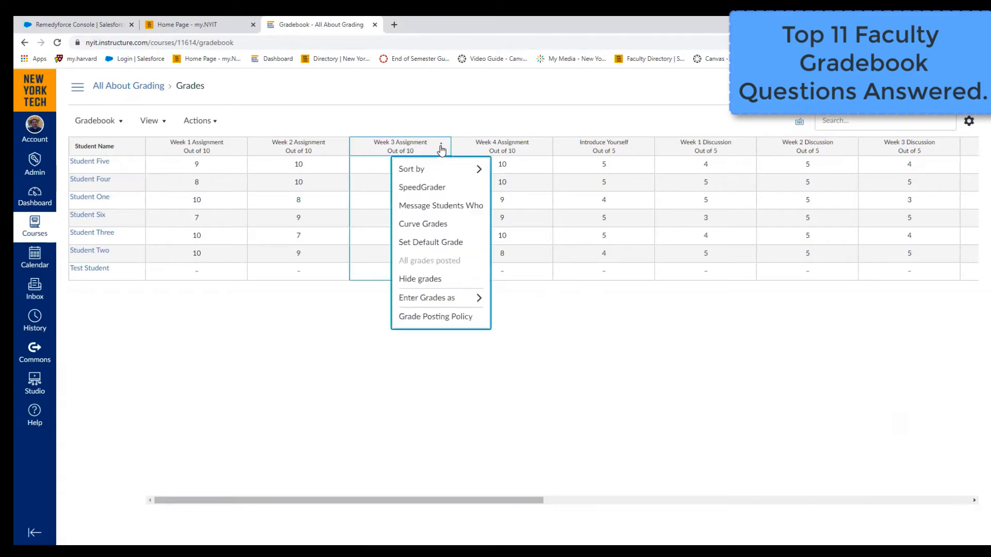
left_click(438, 282)
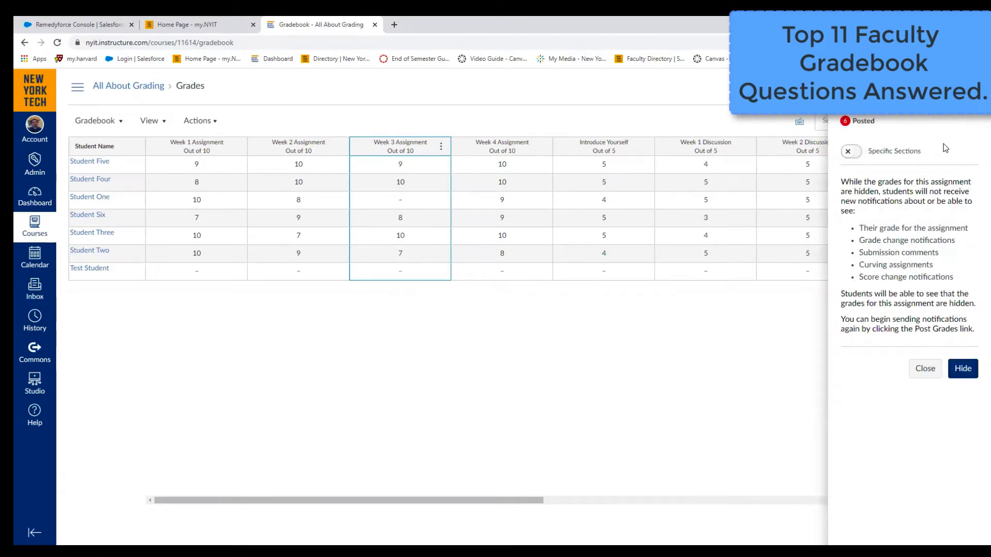
left_click(963, 370)
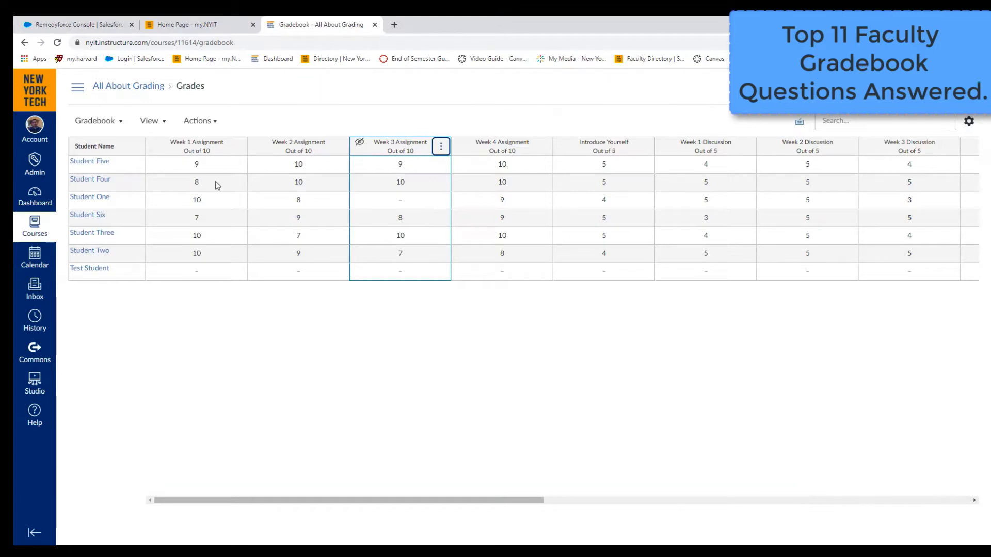
Send Student One a message from the gradebook with the subject "Grades Concern" and the body "Type in"
left_click(102, 199)
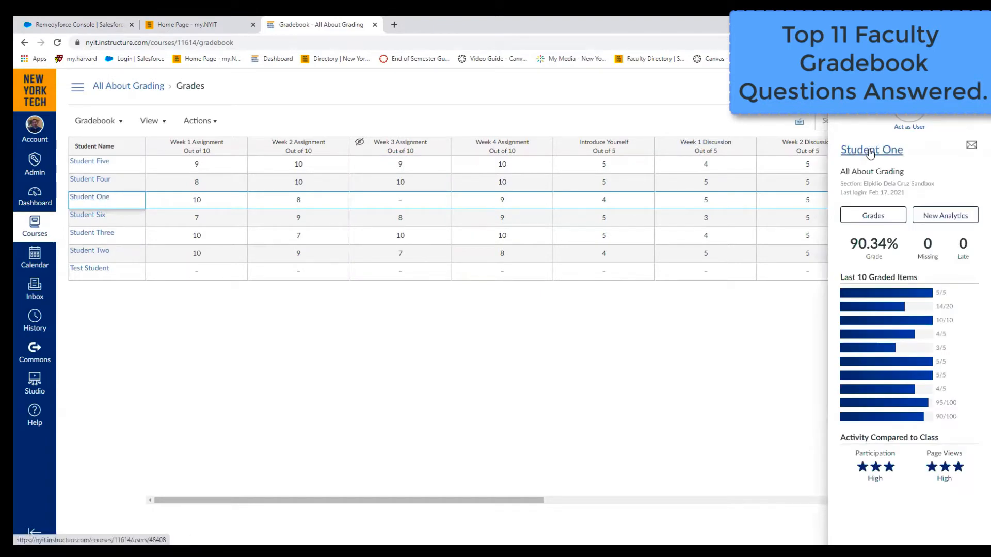
left_click(972, 148)
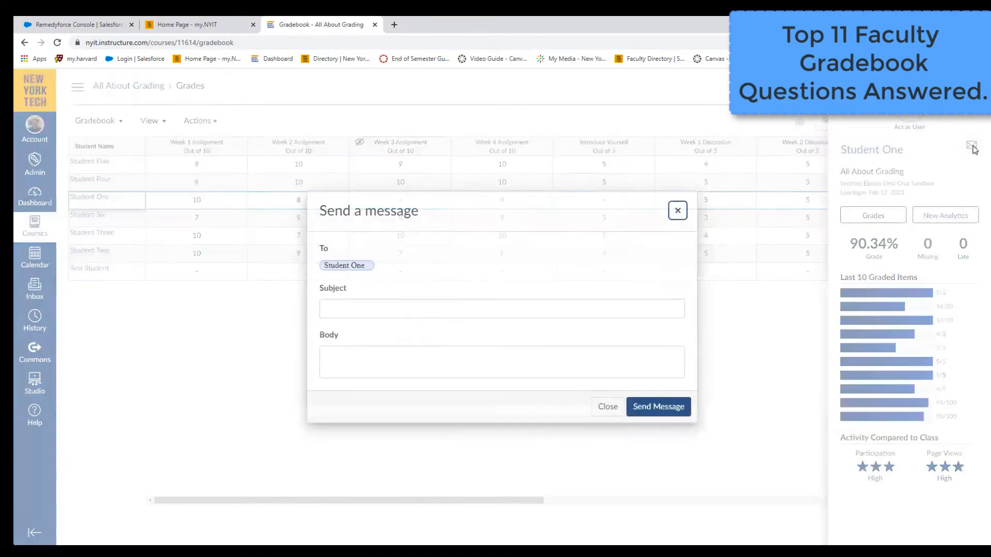
left_click(506, 309)
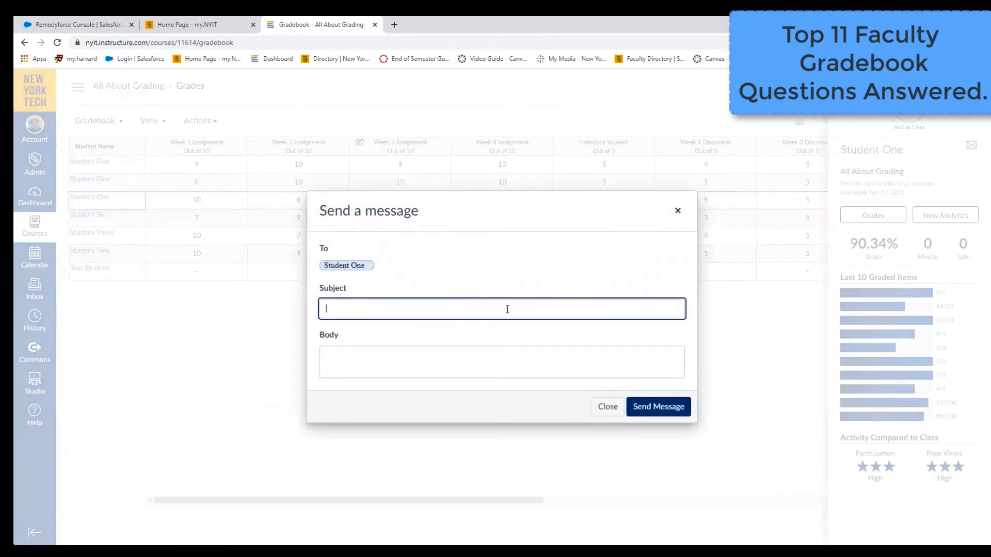
type("Grades Concern")
left_click(474, 359)
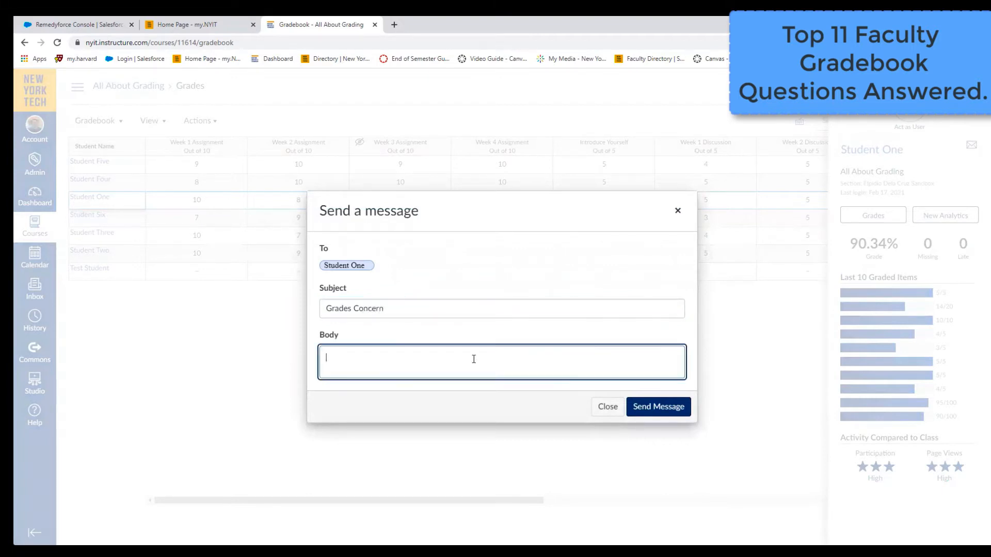
type("Type")
left_click(656, 409)
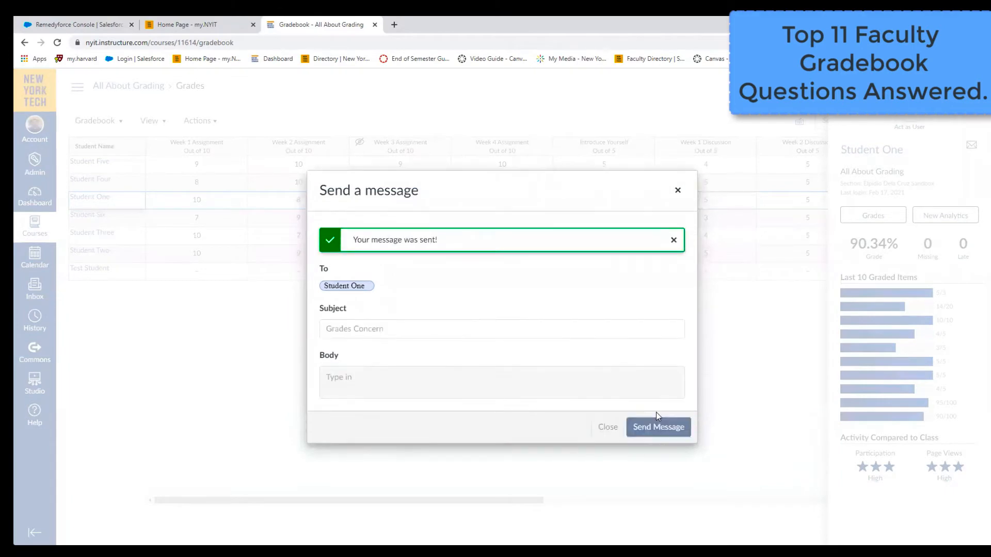
left_click(677, 190)
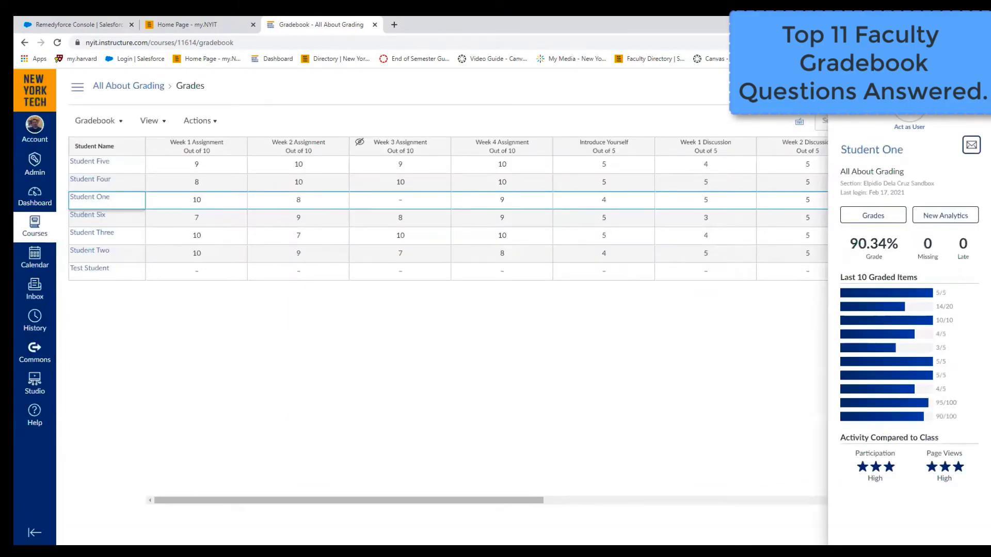
left_click(842, 83)
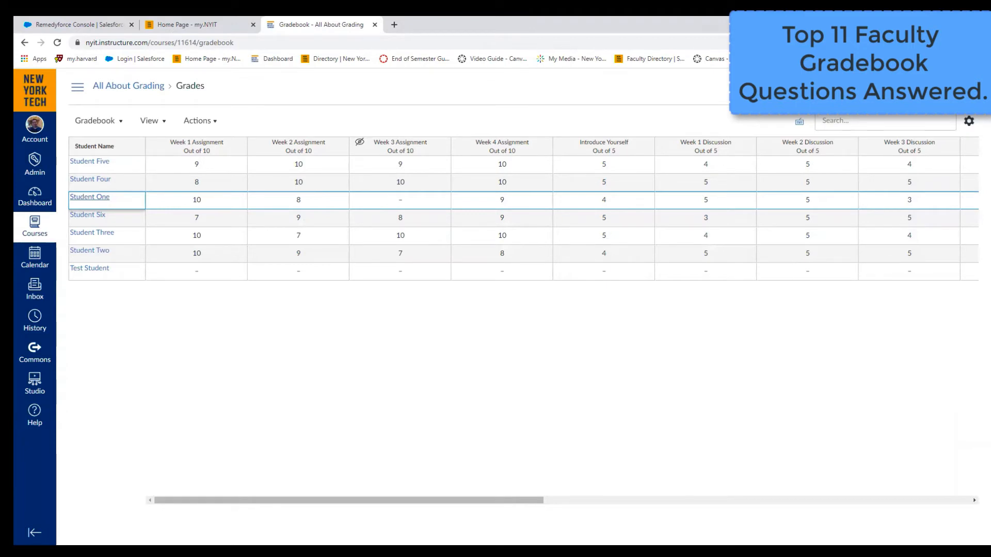
Delete the Attendance assignment from the All About Grading course's assignments list
left_click(140, 89)
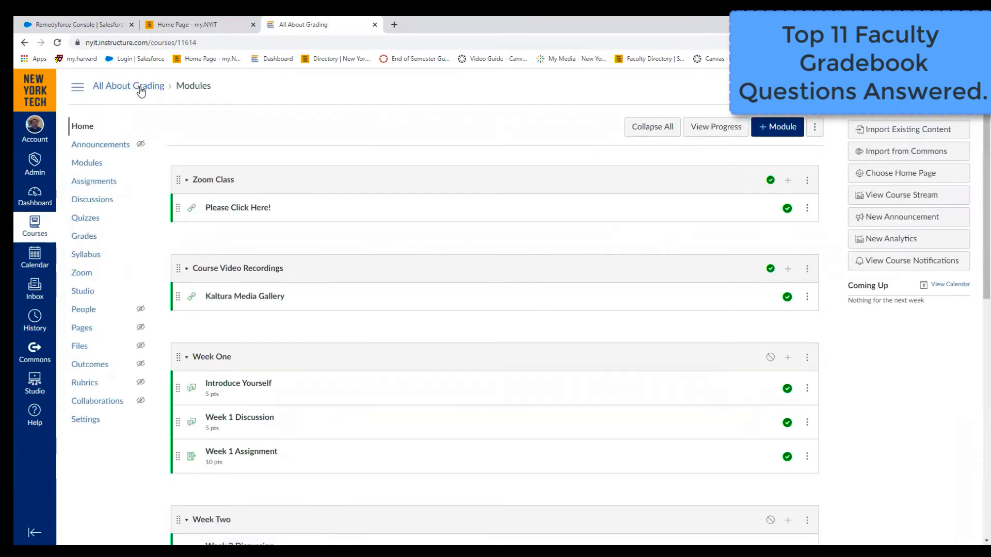
left_click(102, 187)
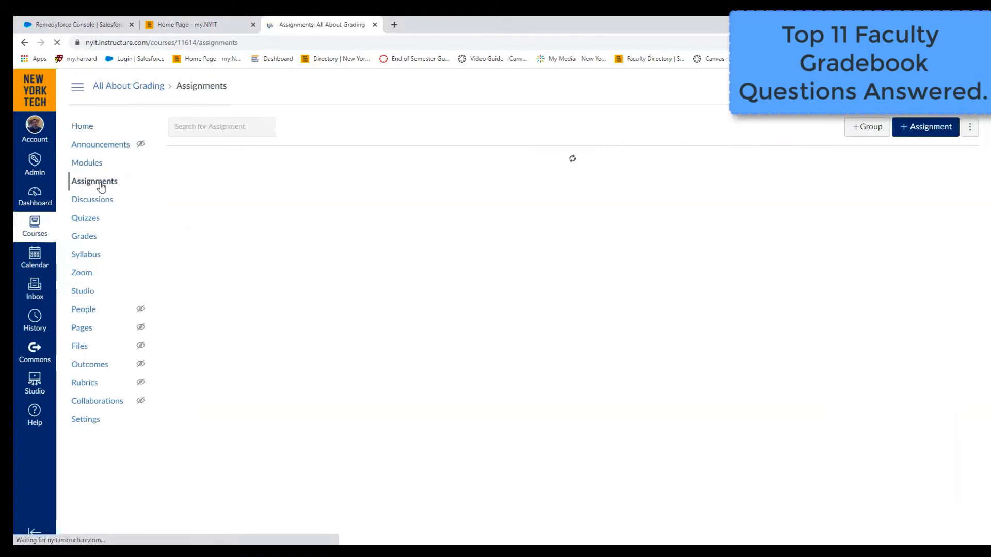
scroll(496, 328, "down", 5)
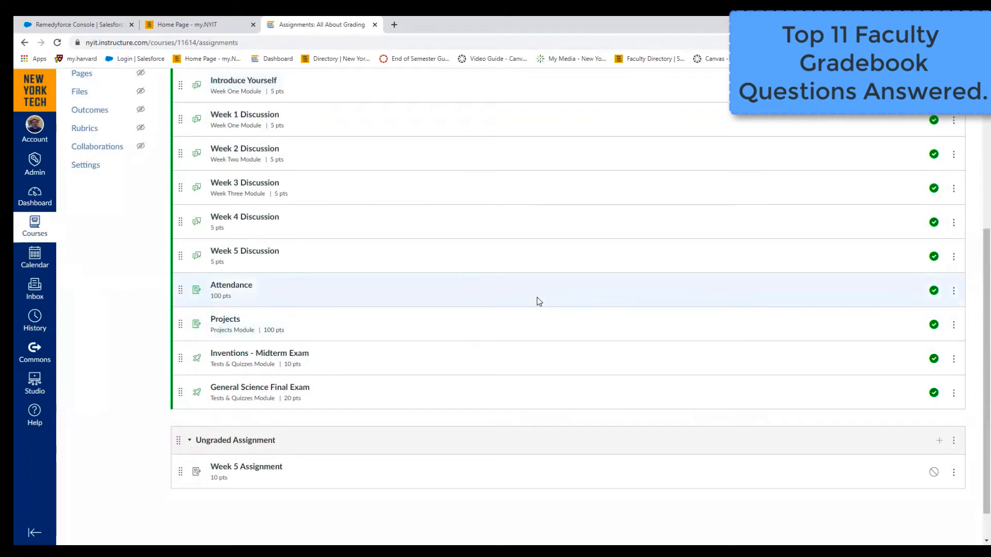
left_click(953, 292)
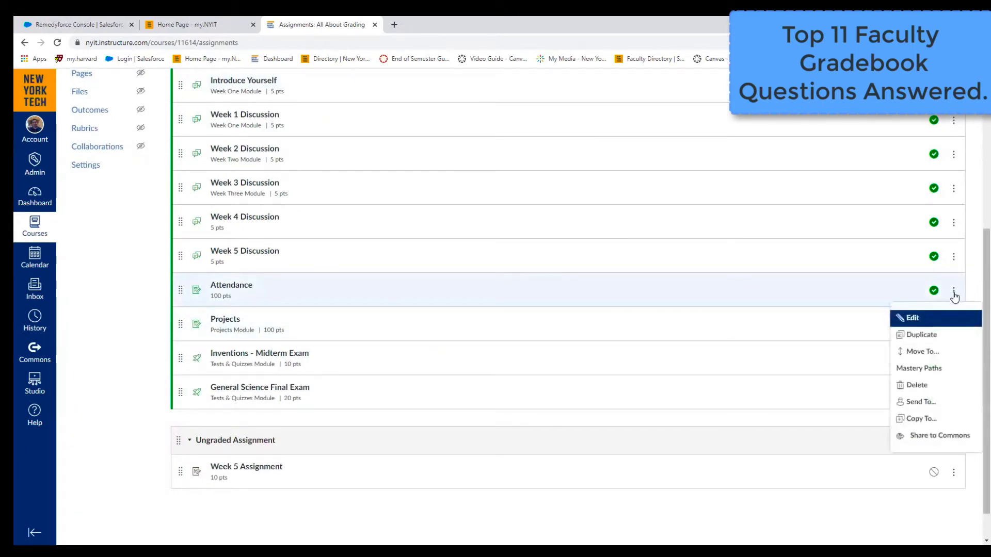
left_click(912, 386)
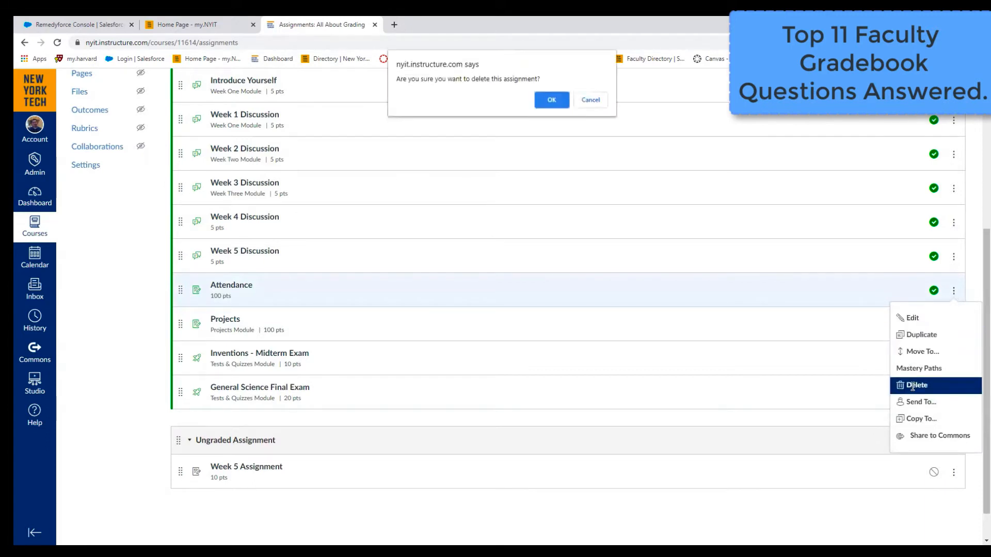
left_click(560, 105)
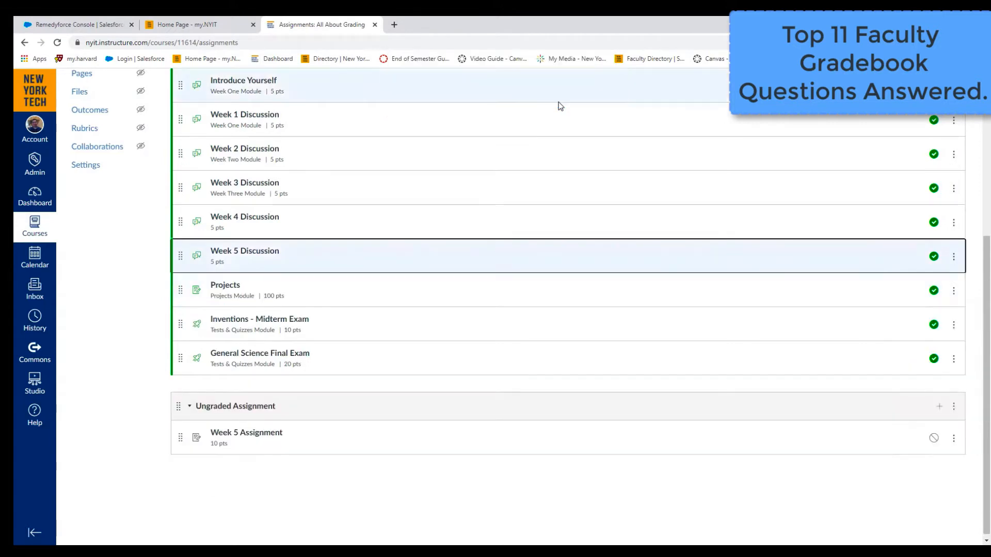
Return to the course gradebook and examine its assignment columns
scroll(82, 225, "up", 3)
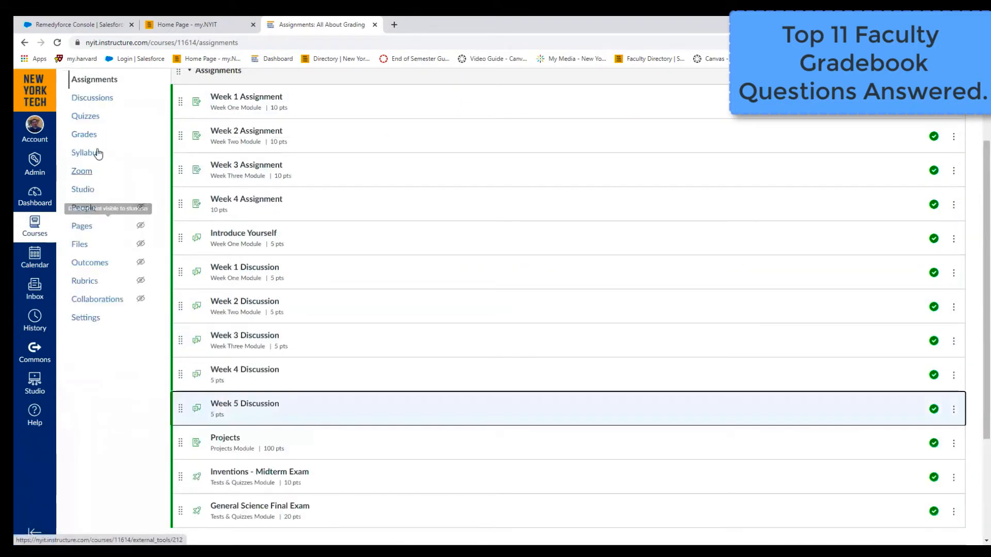
left_click(93, 138)
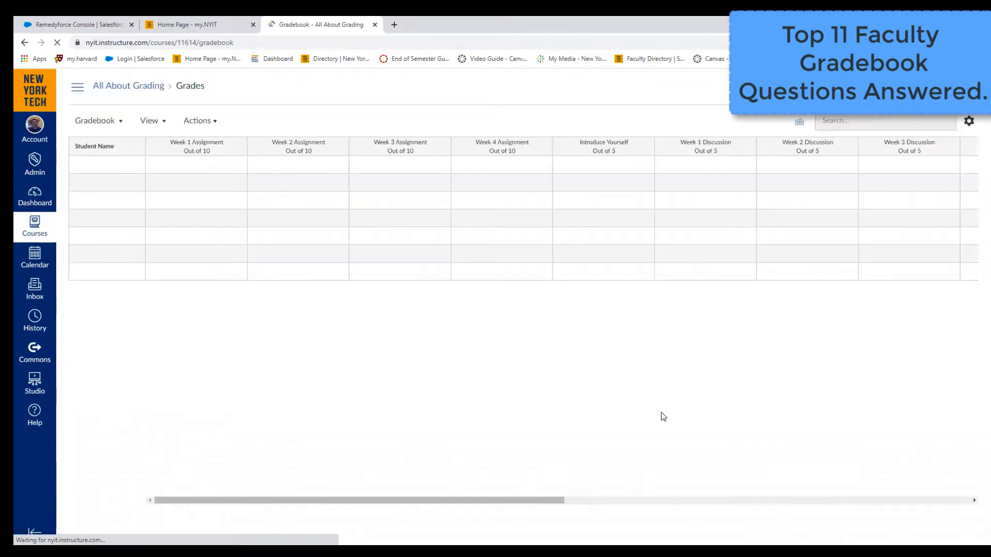
left_click_drag(516, 500, 433, 462)
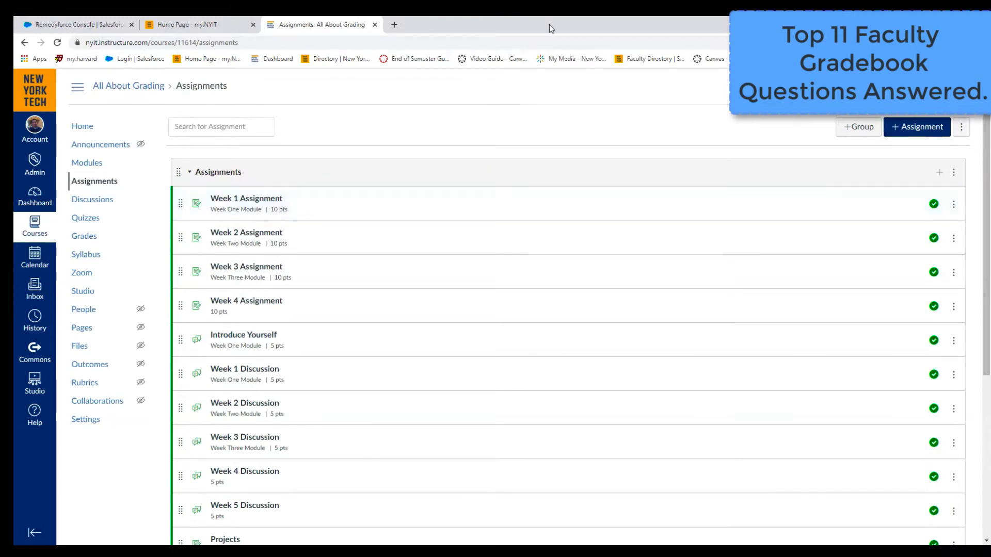
Create a new assignment in the course and name it "Project Presentation"
left_click(87, 185)
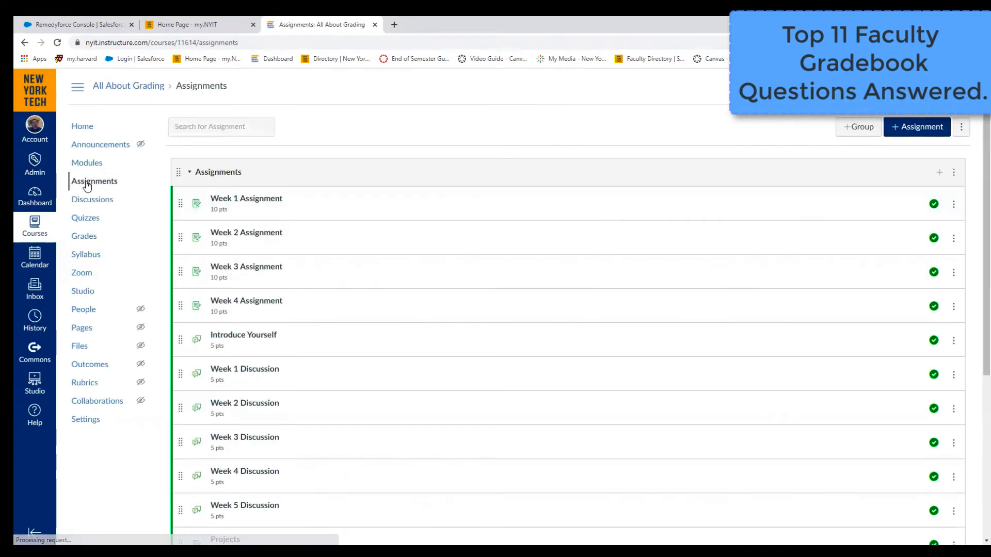
left_click(901, 135)
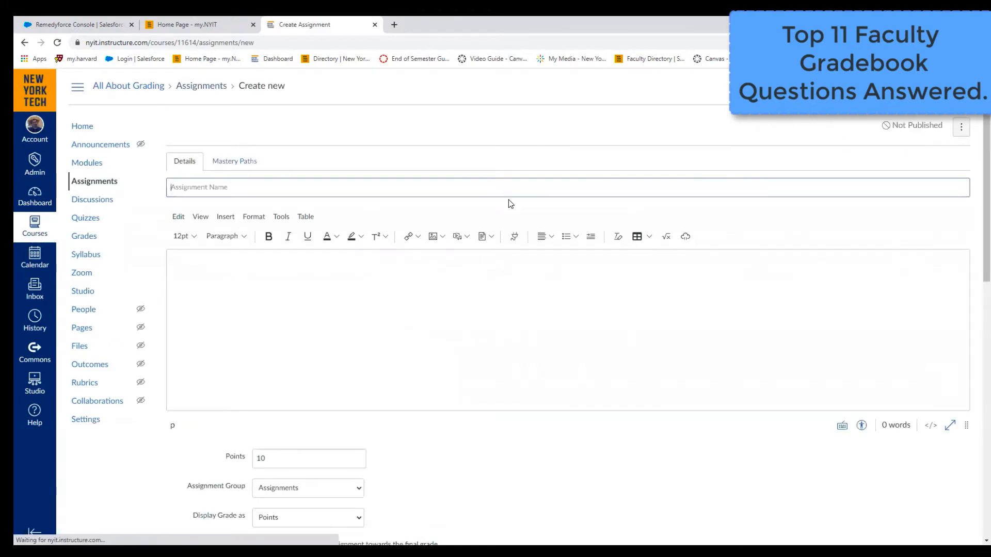
type("Pr")
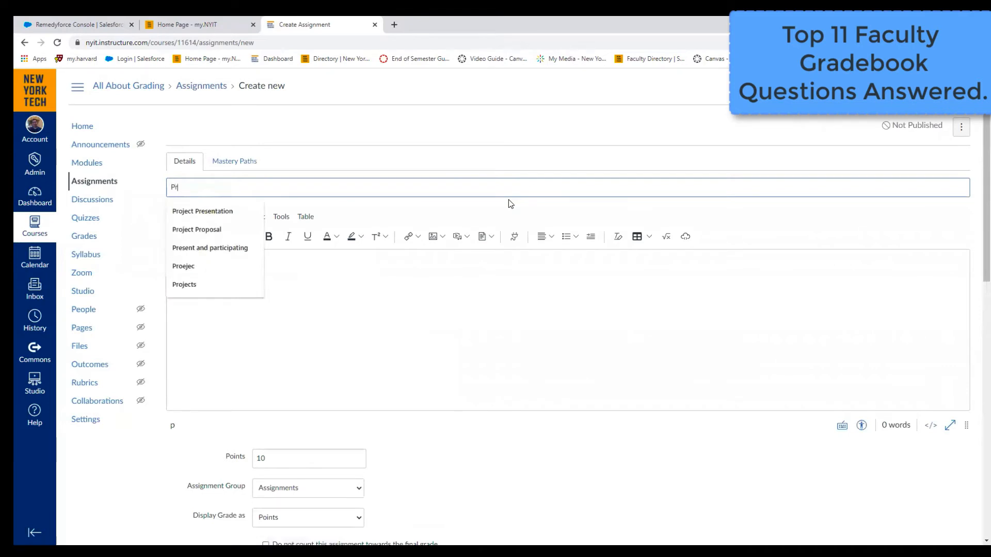
type("ojec")
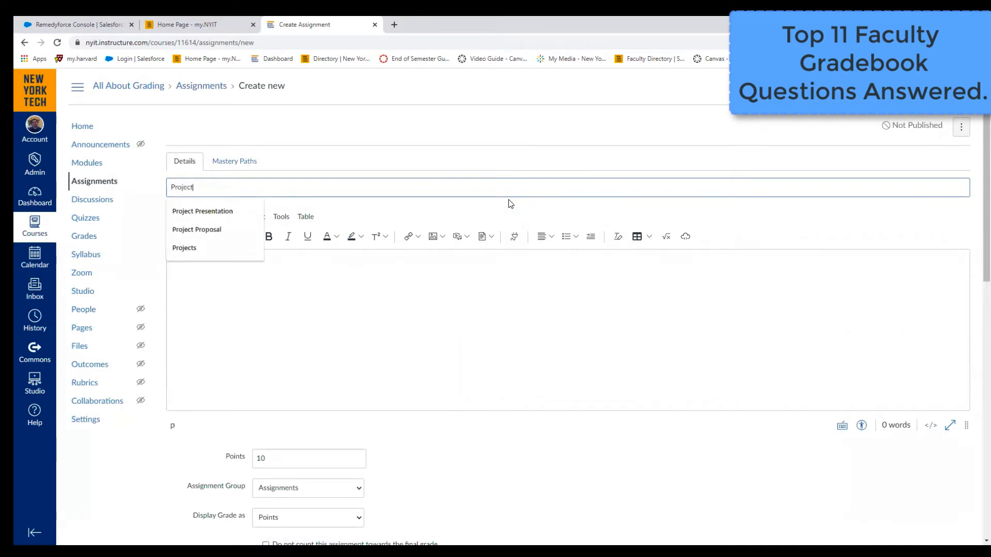
type("tation")
left_click(202, 211)
Keep the assignment's submission type as No Submission, then save and publish it
scroll(328, 309, "down", 4)
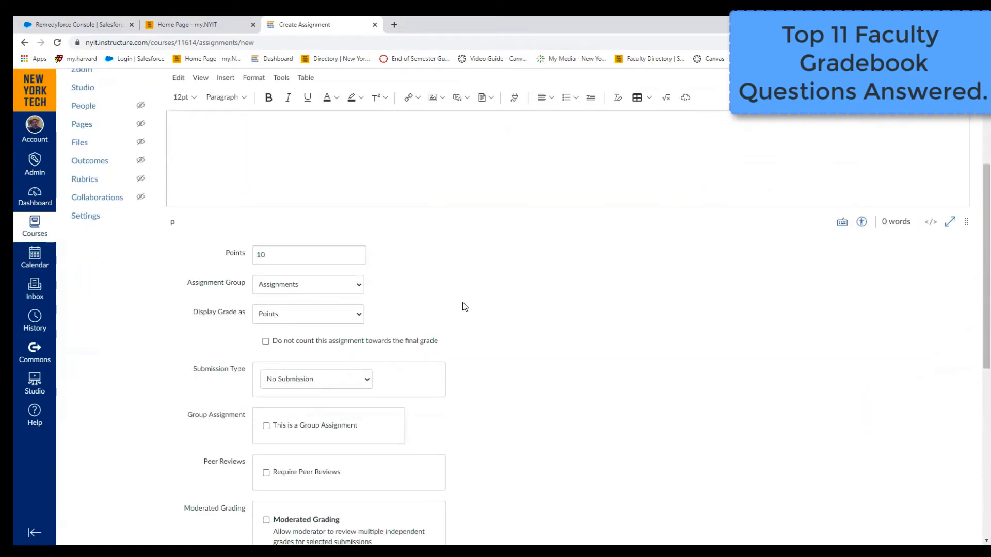
scroll(463, 306, "down", 2)
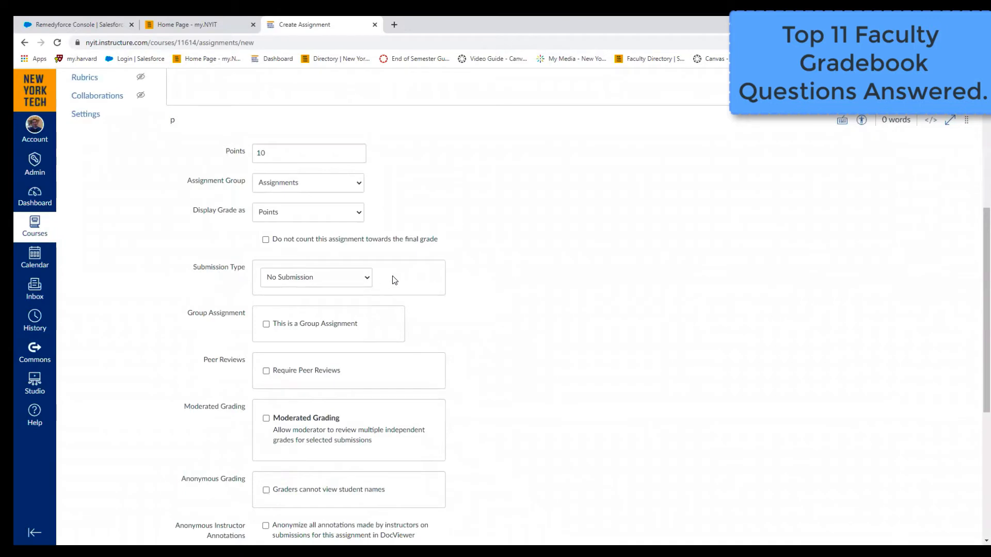
left_click(367, 278)
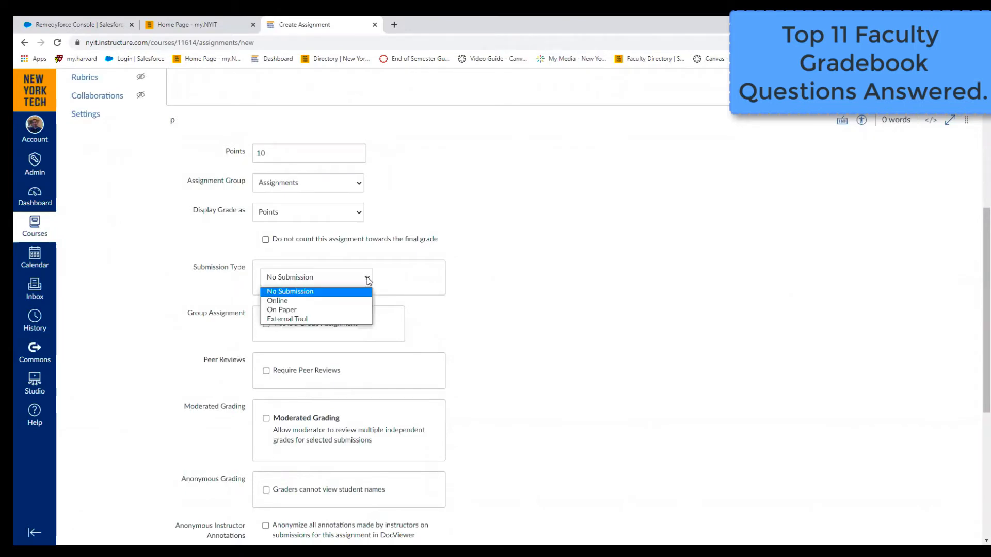
left_click(346, 293)
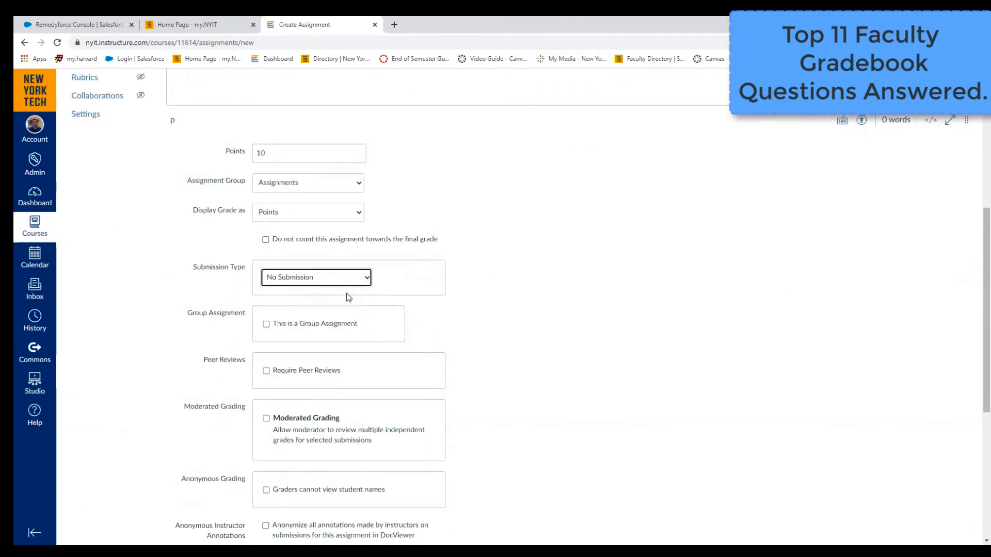
scroll(561, 279, "down", 4)
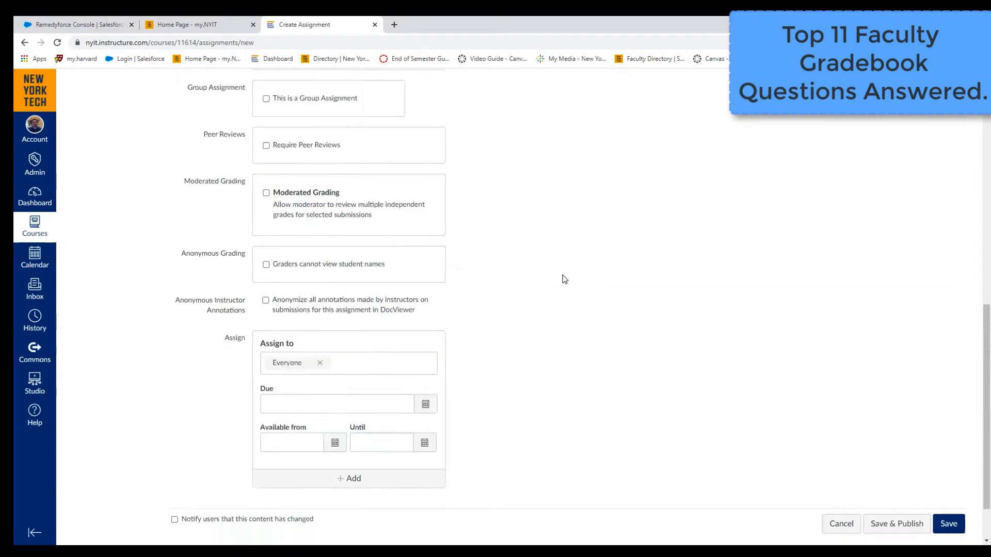
scroll(564, 279, "down", 1)
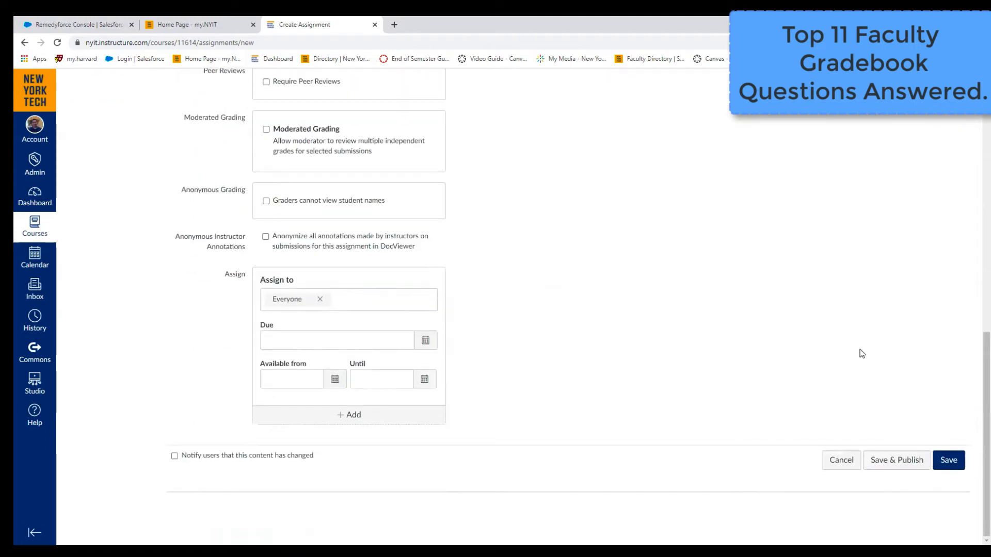
left_click(896, 460)
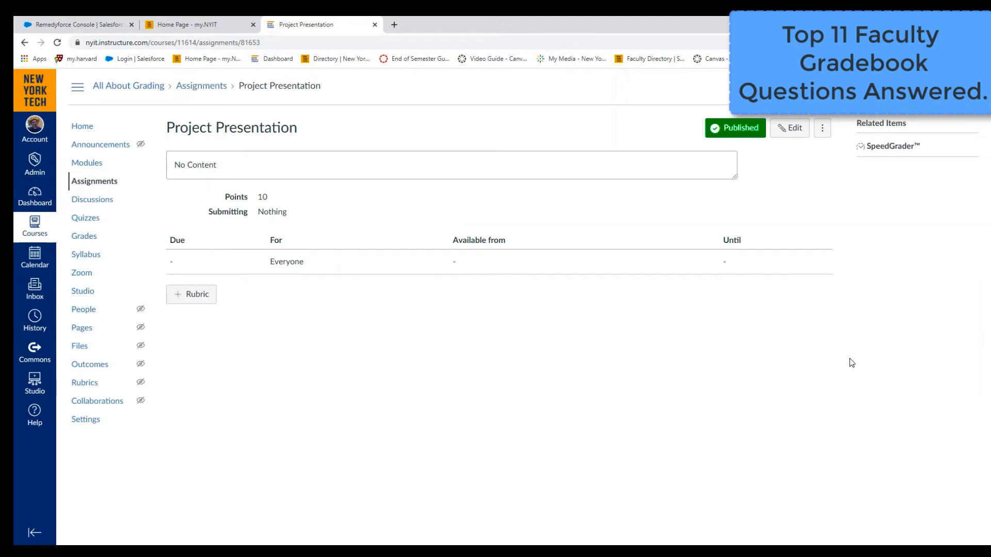
Rearrange the gradebook columns so Introduce Yourself follows Week 1 Assignment and Week 2 Assignment follows Week 4 Assignment
left_click(86, 240)
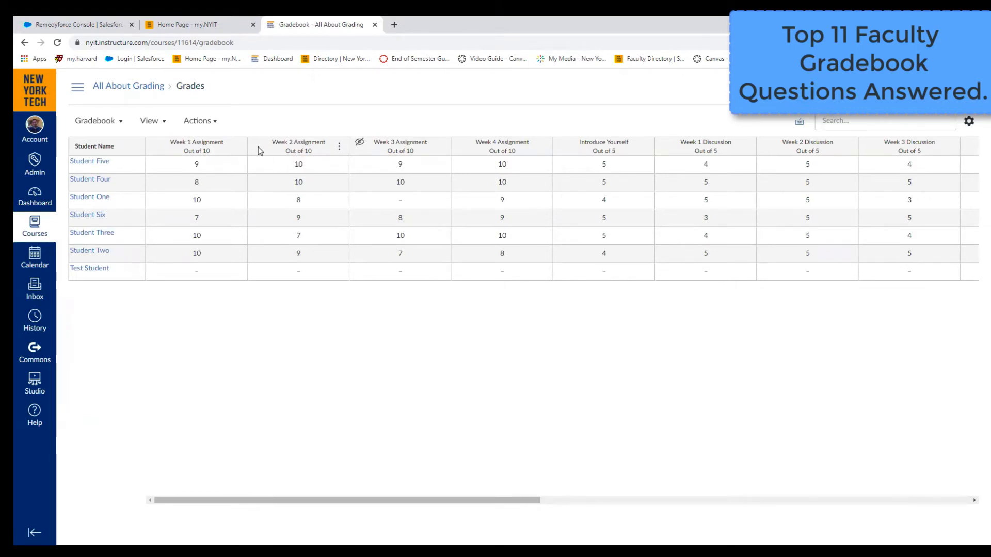
left_click_drag(258, 146, 231, 163)
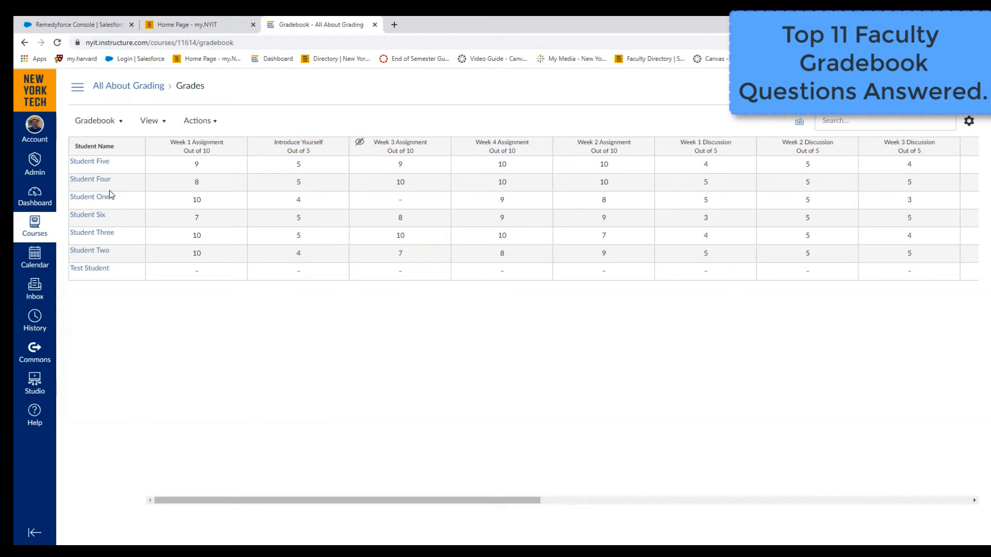
Delete Week 5 Assignment from the Ungraded Assignment group on the course's assignments page and confirm the deletion
left_click(125, 88)
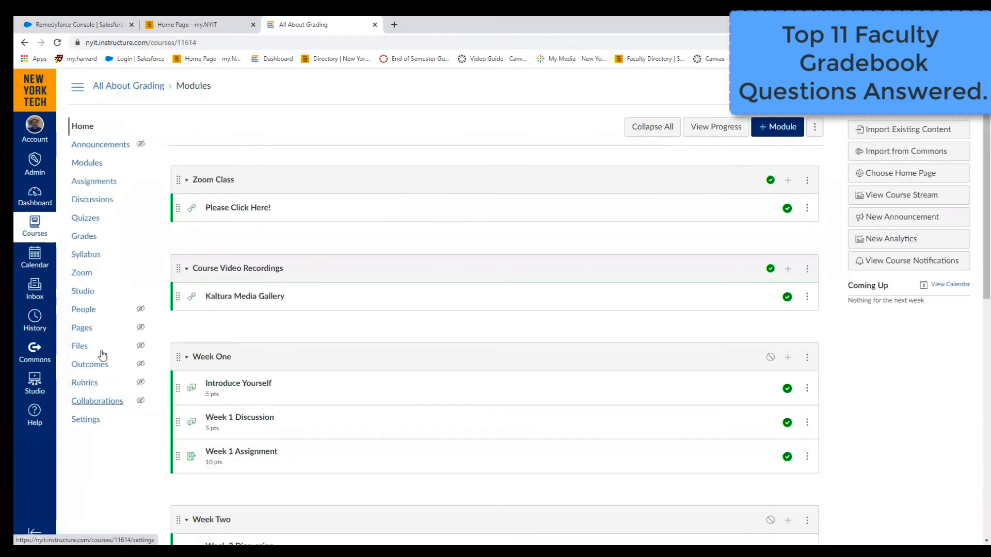
left_click(94, 187)
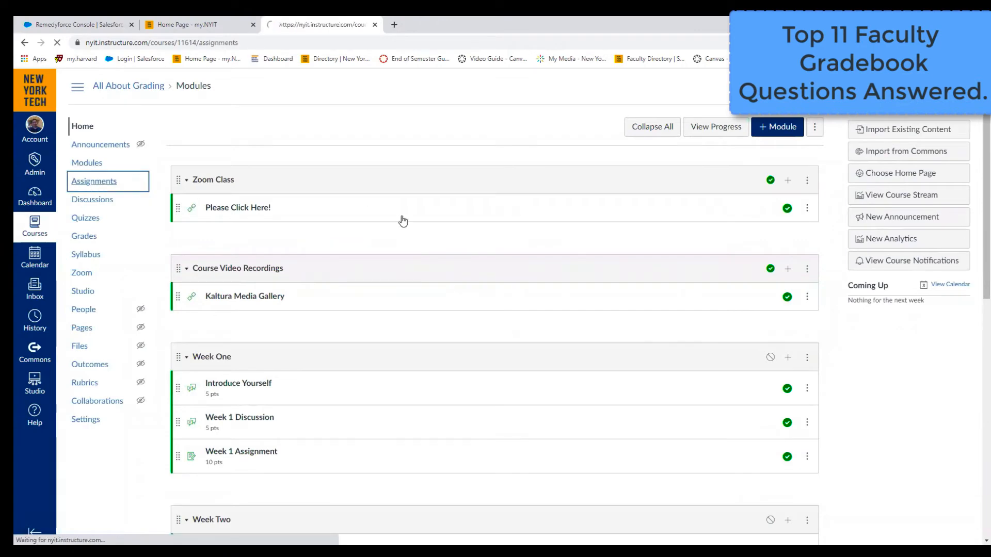
scroll(475, 318, "down", 6)
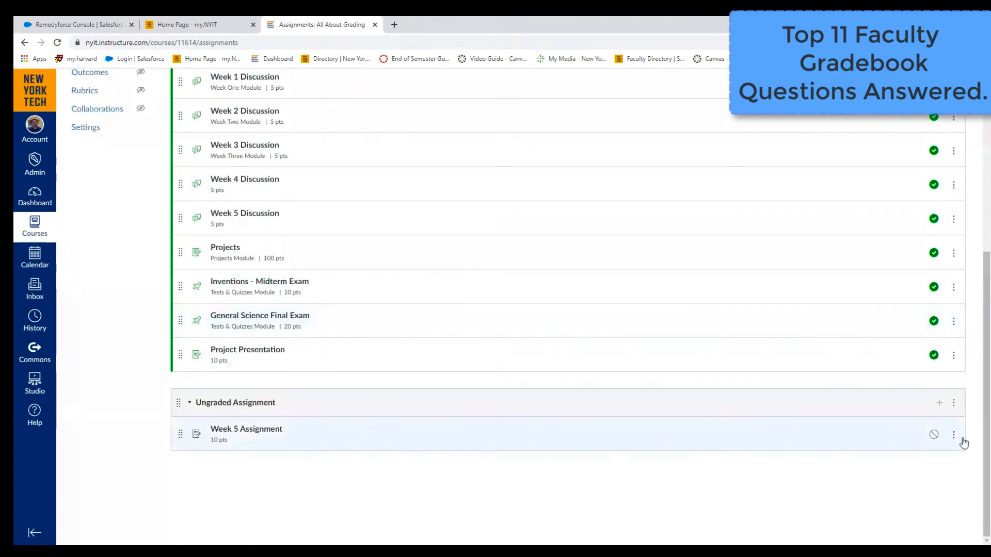
left_click(953, 435)
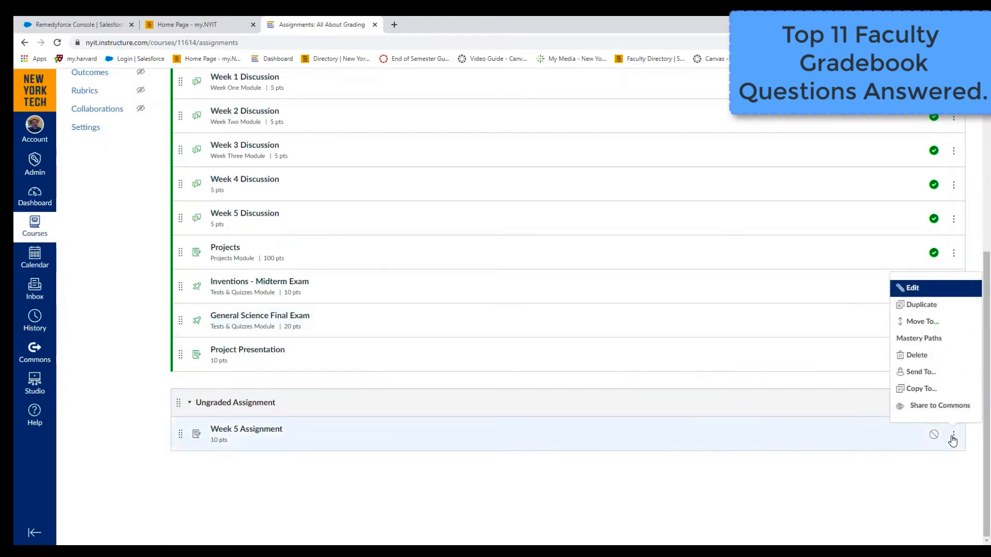
left_click(927, 357)
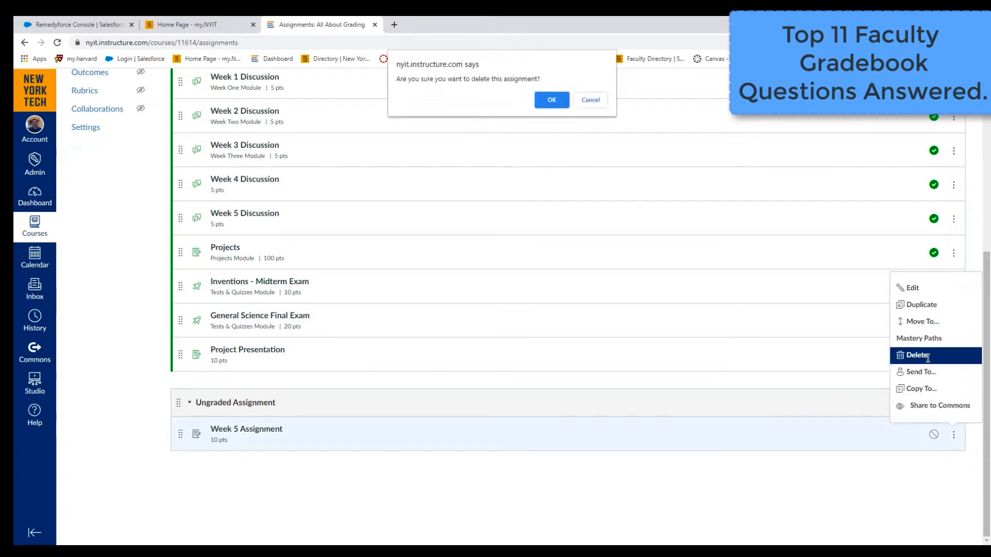
left_click(550, 100)
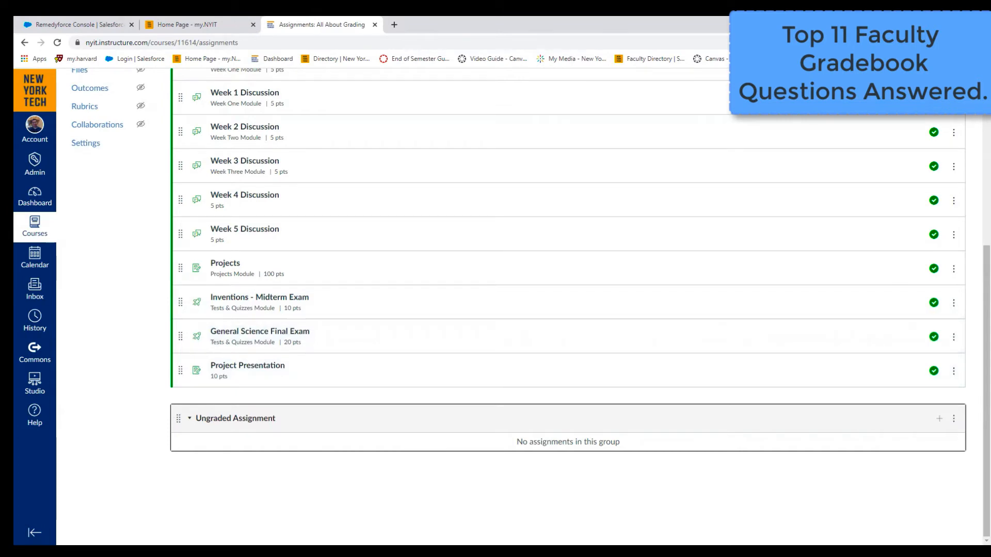
Edit Week 1 Assignment so that its grade is displayed as Letter Grade
scroll(485, 158, "up", 5)
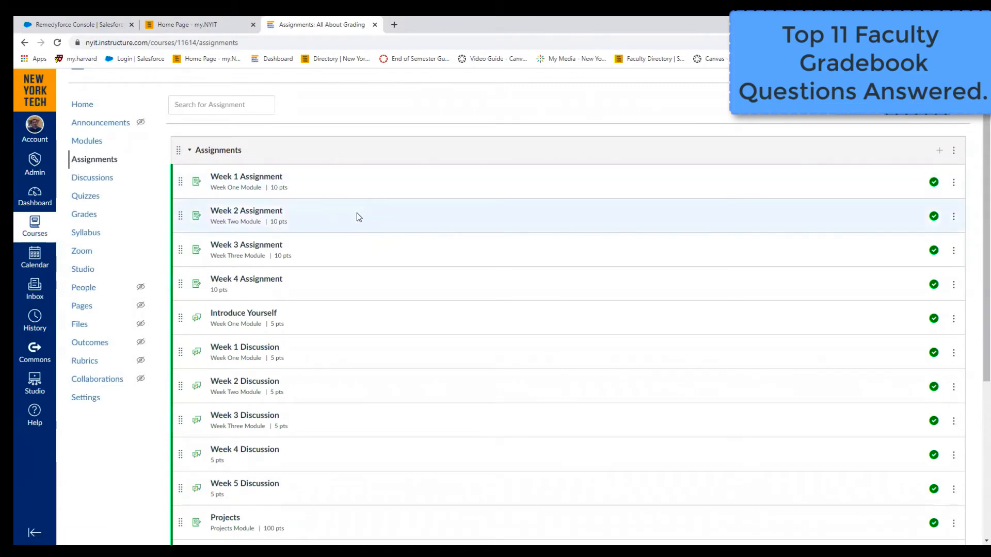
left_click(264, 180)
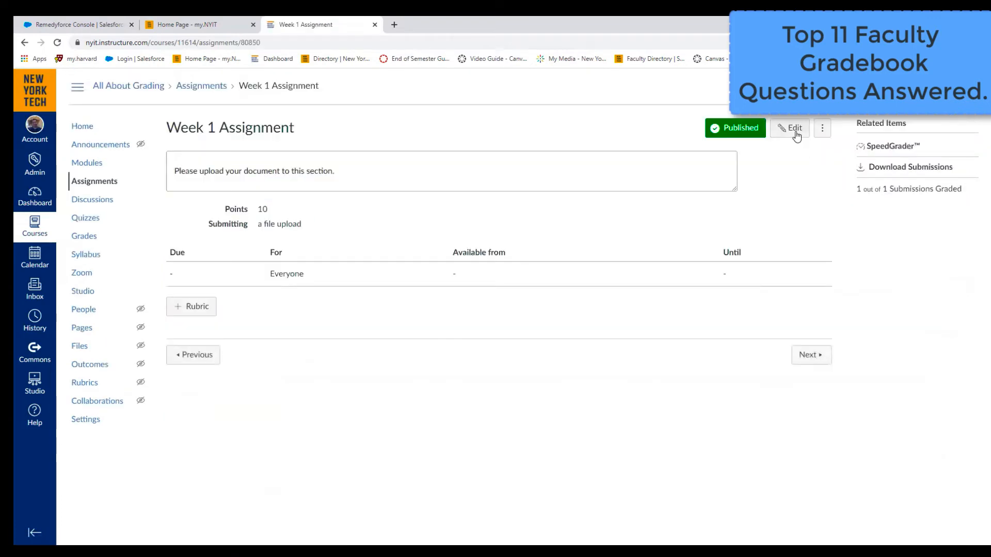
left_click(796, 134)
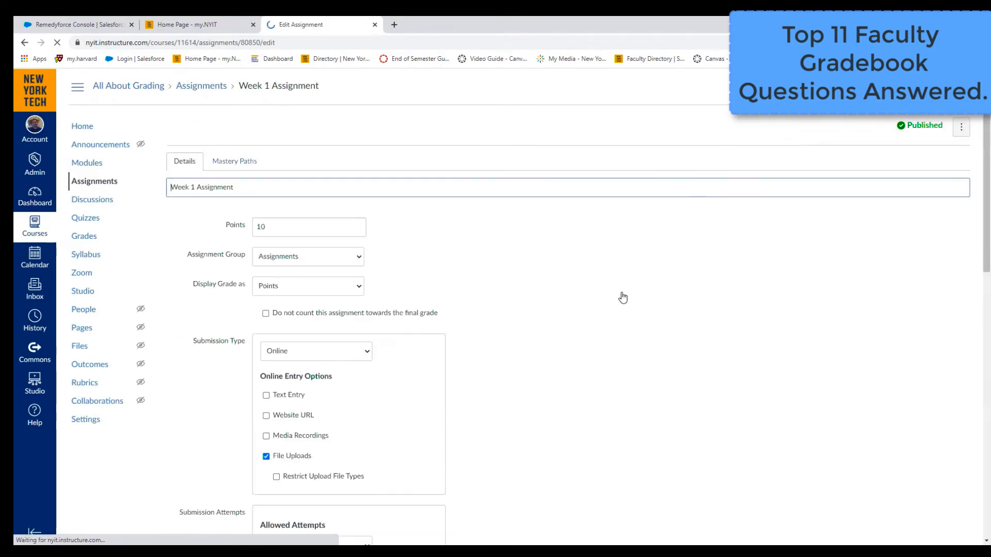
scroll(615, 289, "down", 3)
scroll(615, 286, "down", 1)
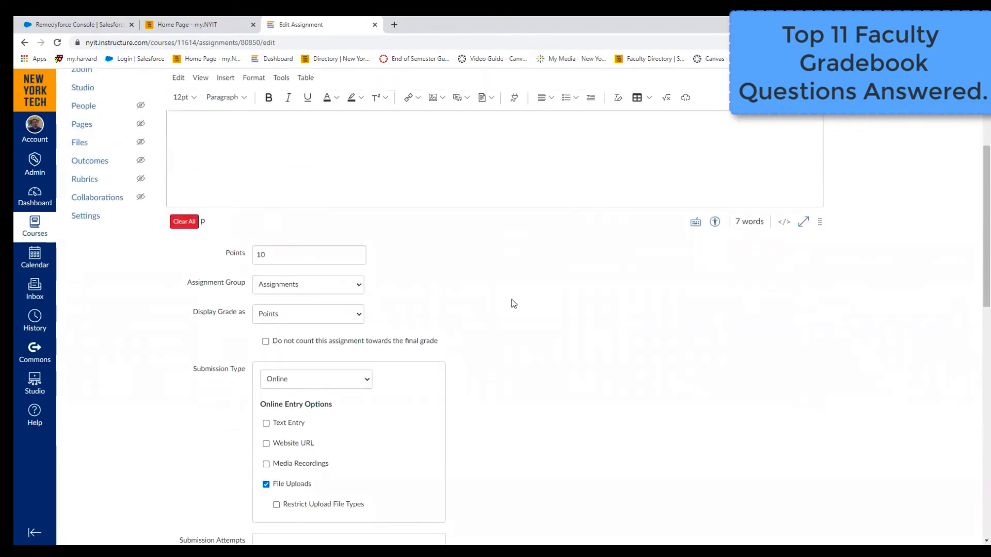
left_click(358, 317)
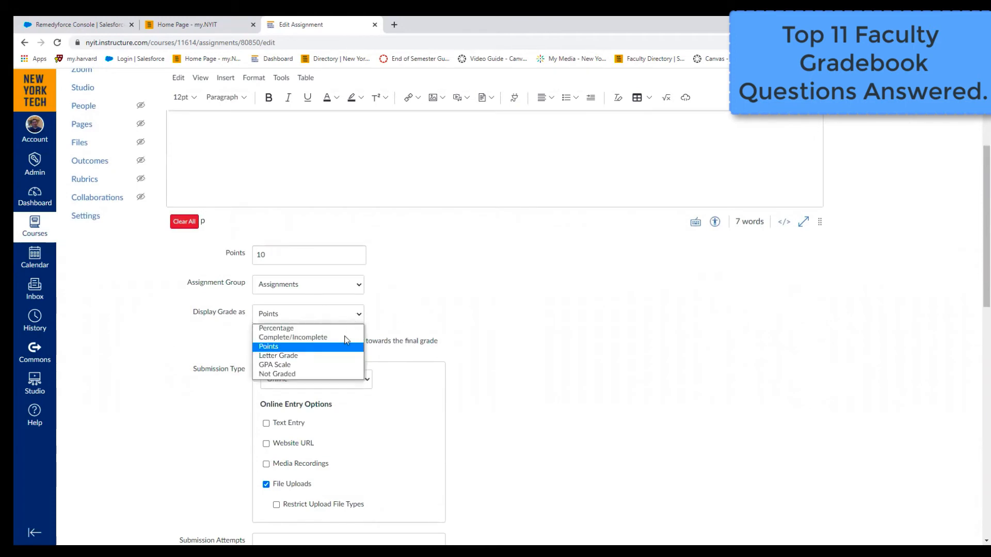
left_click(333, 362)
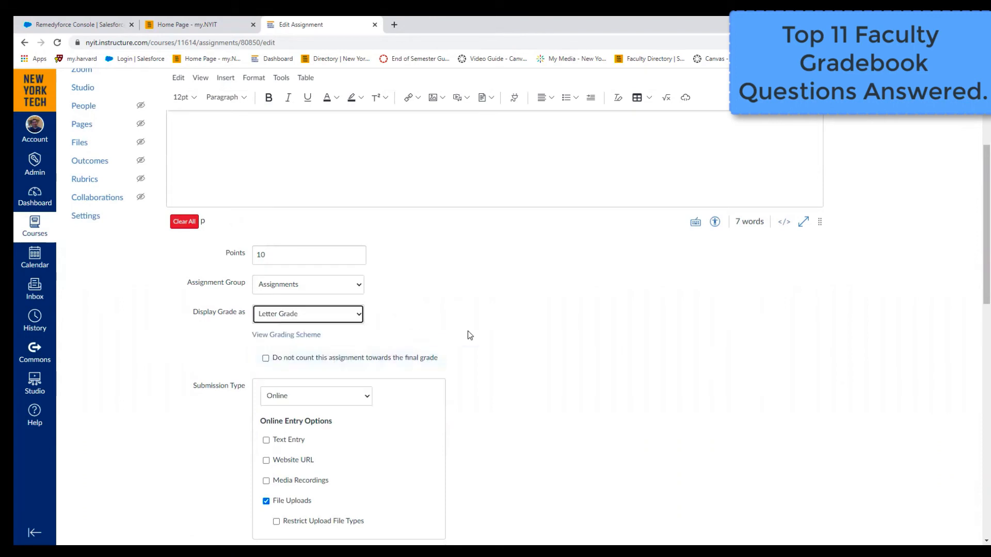
Review the default grading scheme's letter ranges for Week 1 Assignment, then save the assignment
left_click(303, 336)
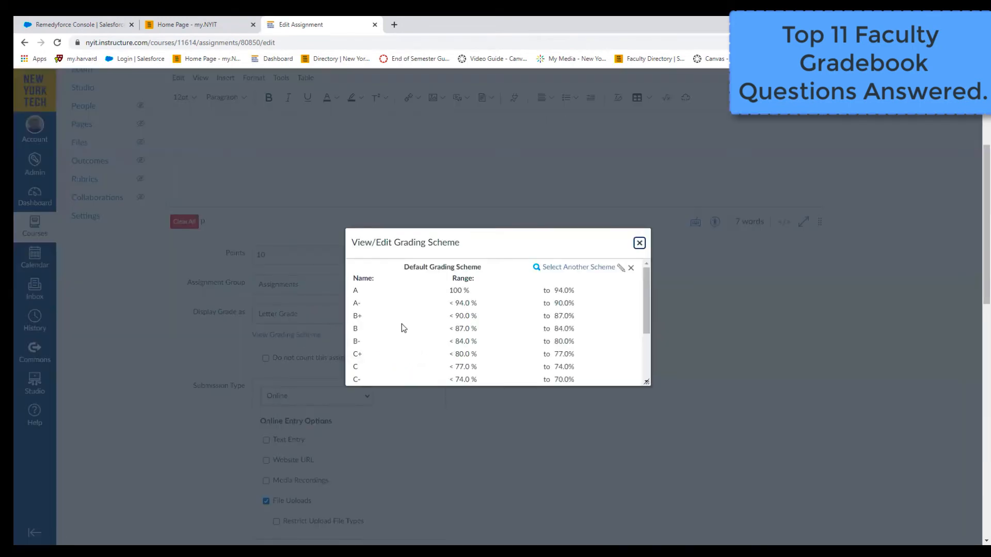
left_click_drag(645, 301, 645, 349)
left_click(626, 371)
scroll(627, 363, "down", 6)
scroll(627, 364, "down", 8)
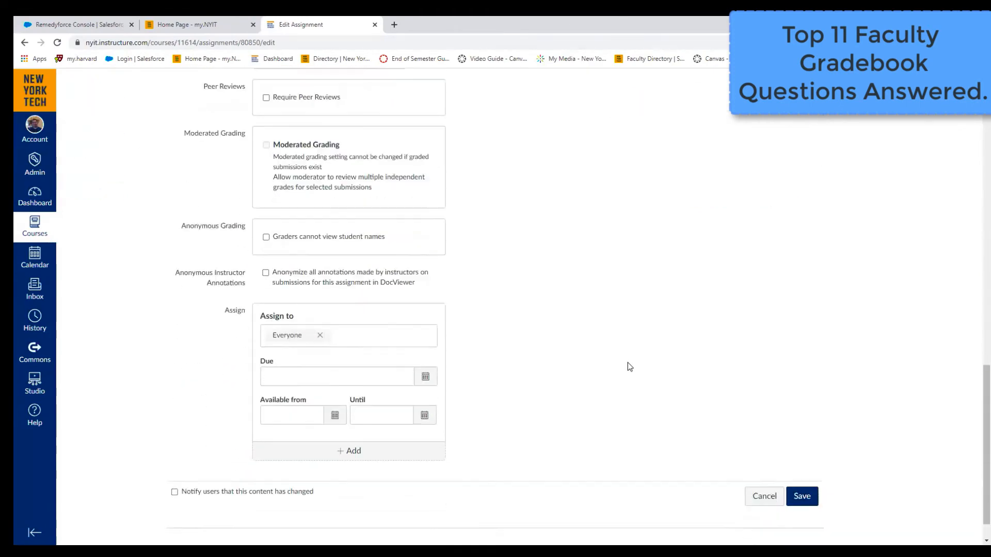
left_click(802, 460)
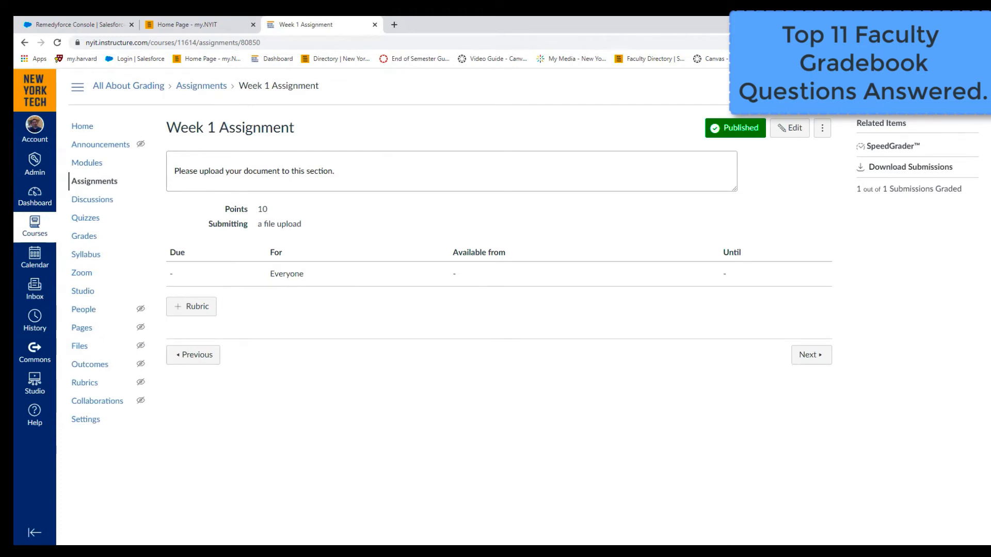
Return to the gradebook and display the Total column as a percentage, accepting the change for students
left_click(83, 241)
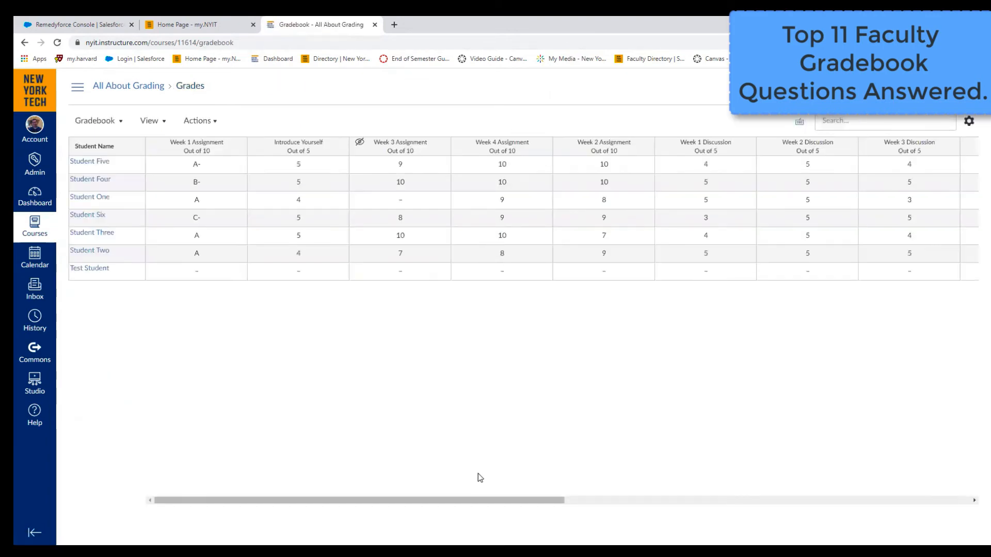
left_click_drag(476, 501, 966, 464)
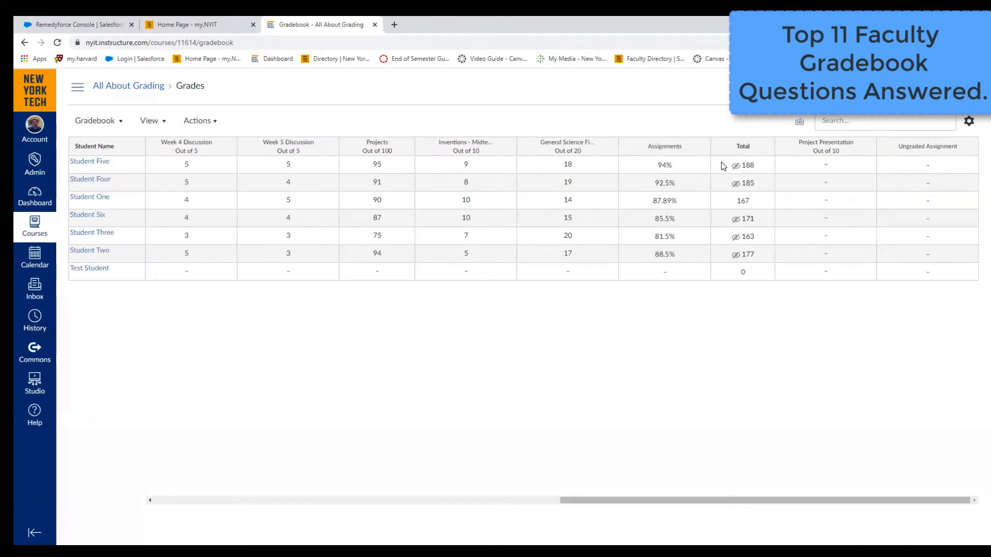
left_click(765, 147)
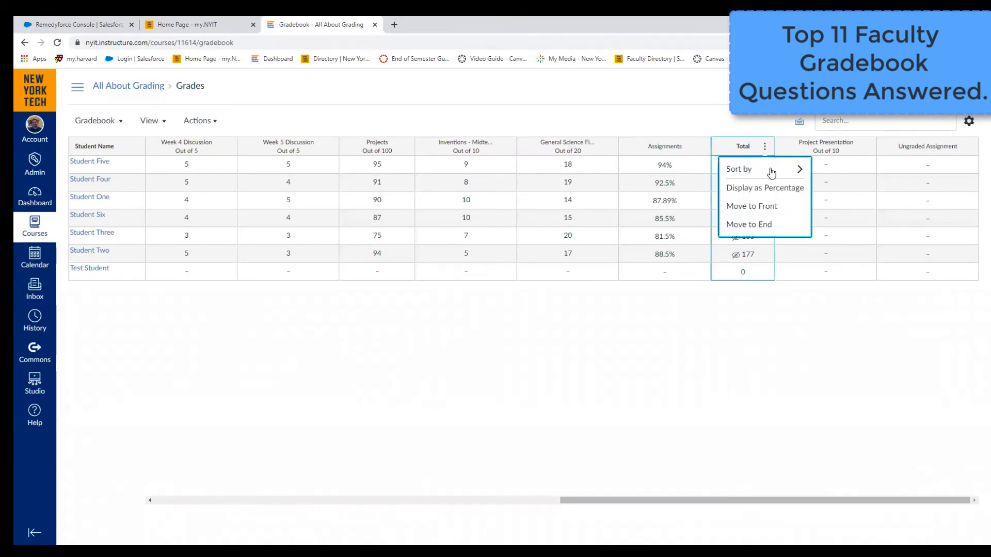
left_click(767, 187)
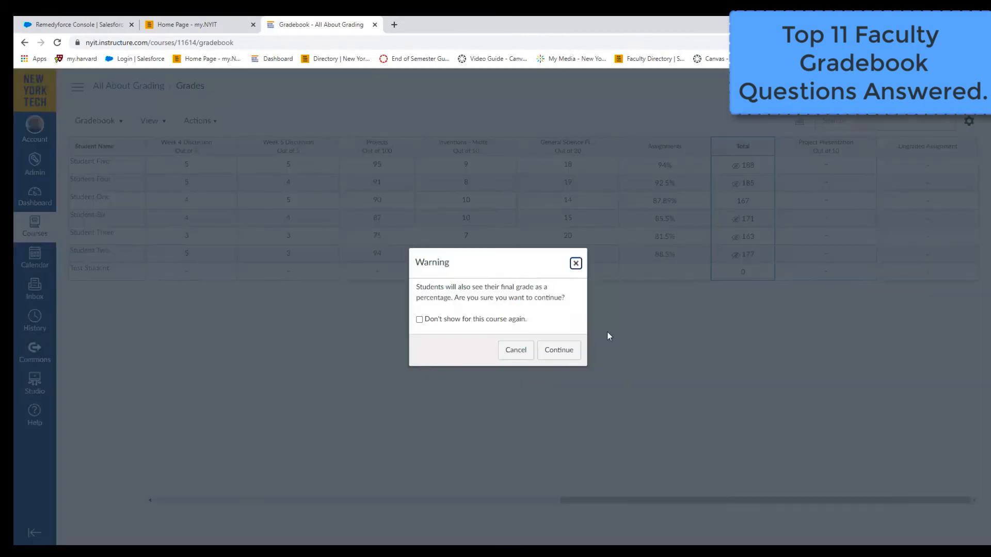
left_click(554, 349)
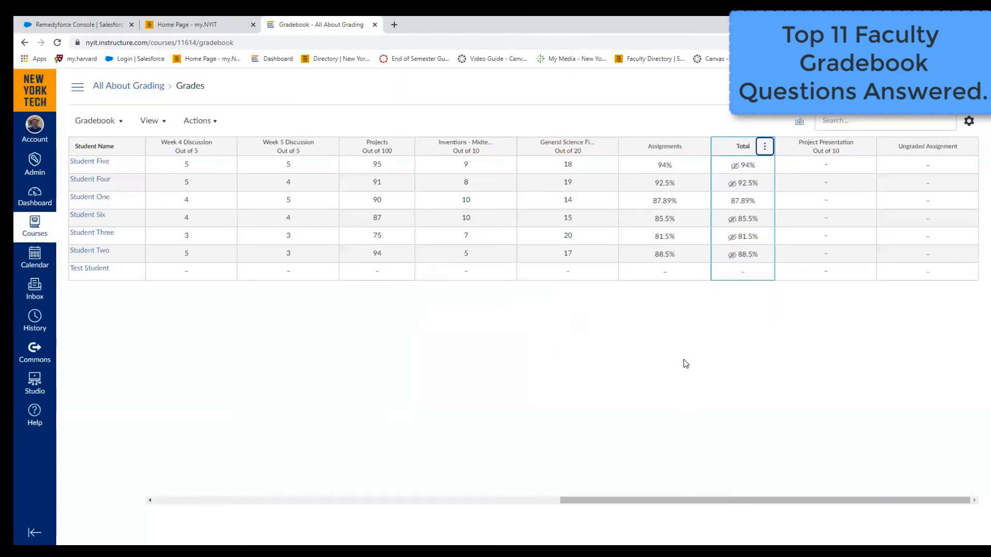
Switch the gradebook's Total column to display as points, accepting the change for students
left_click(764, 148)
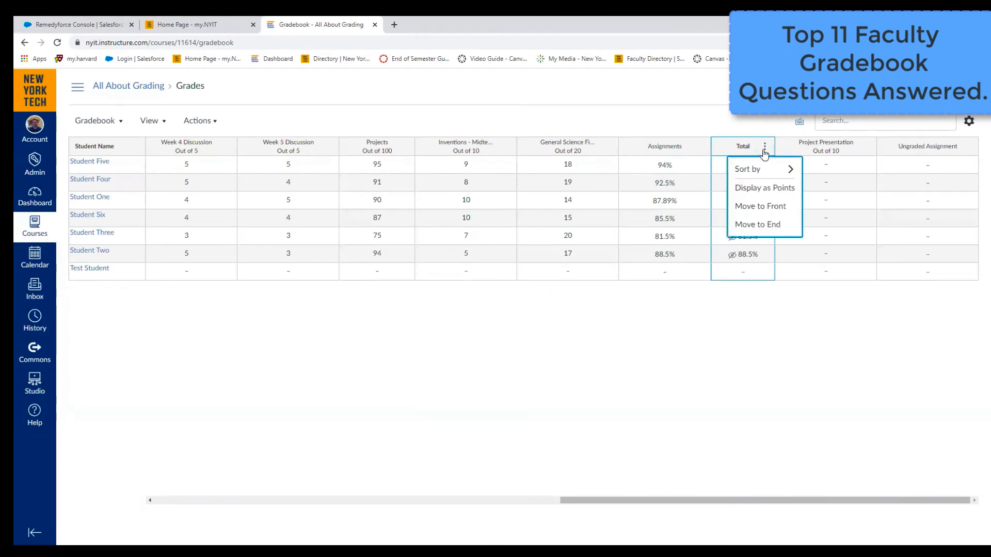
left_click(759, 189)
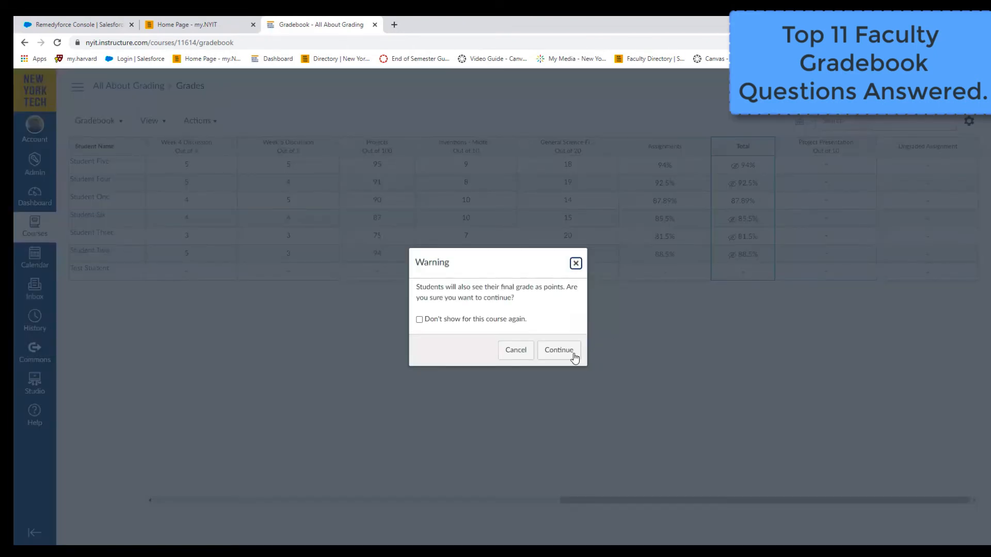
left_click(563, 351)
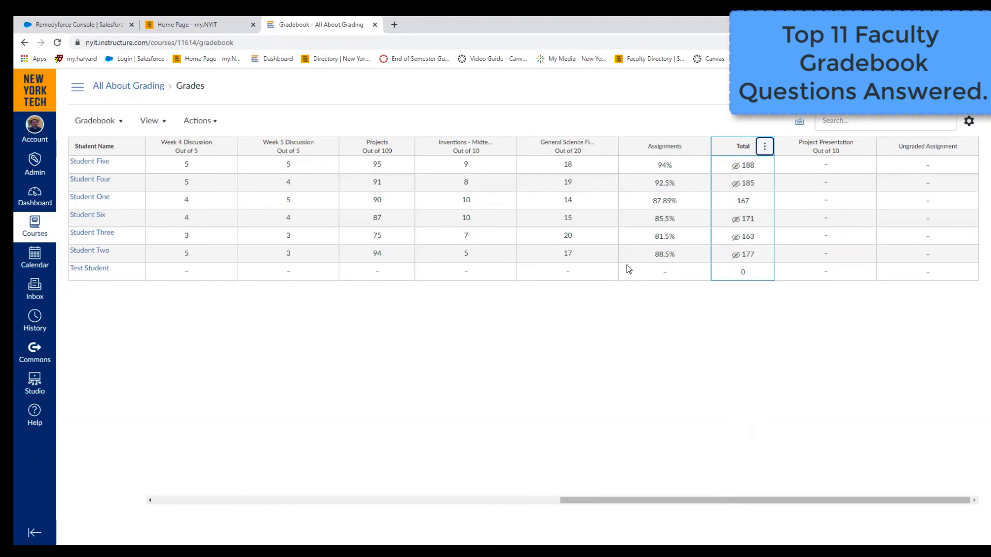
Export the course gradebook as a CSV file
left_click(215, 124)
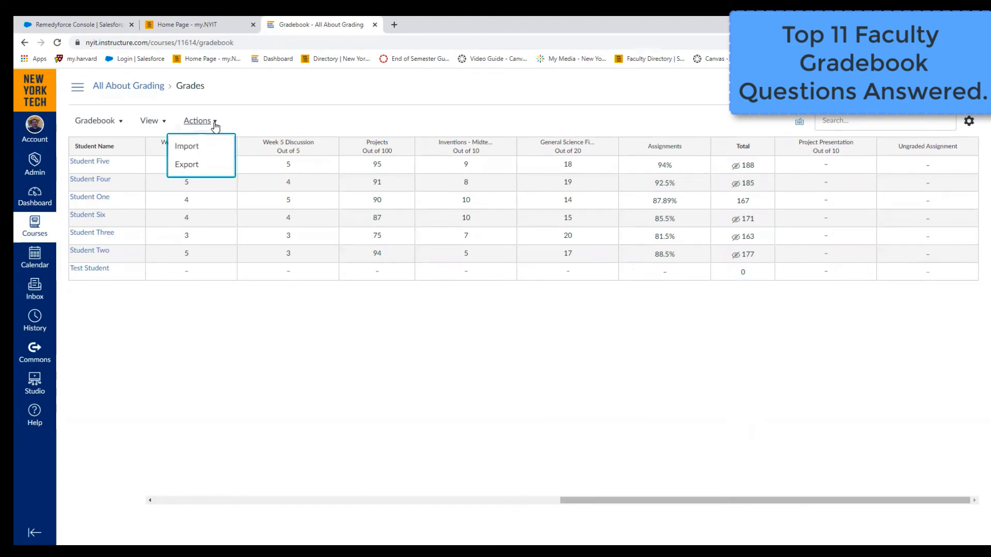
left_click(186, 164)
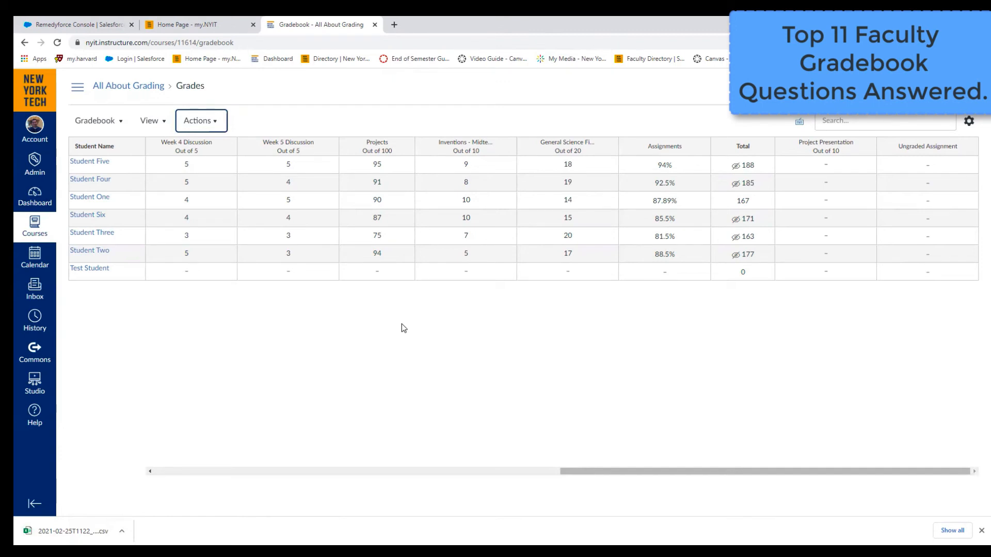
Allow final grade override in the gradebook's advanced settings, update them, and check the Override column
left_click(969, 123)
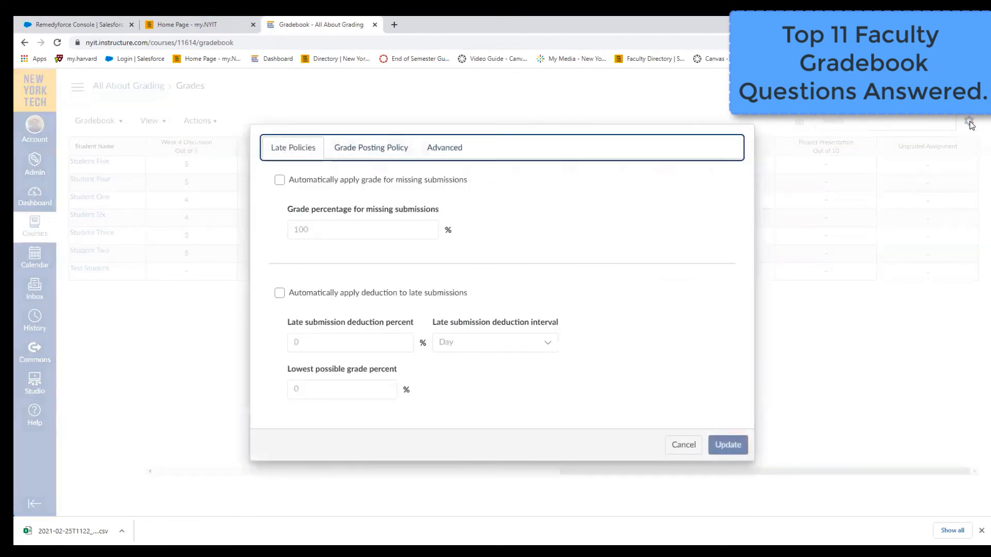
left_click(439, 150)
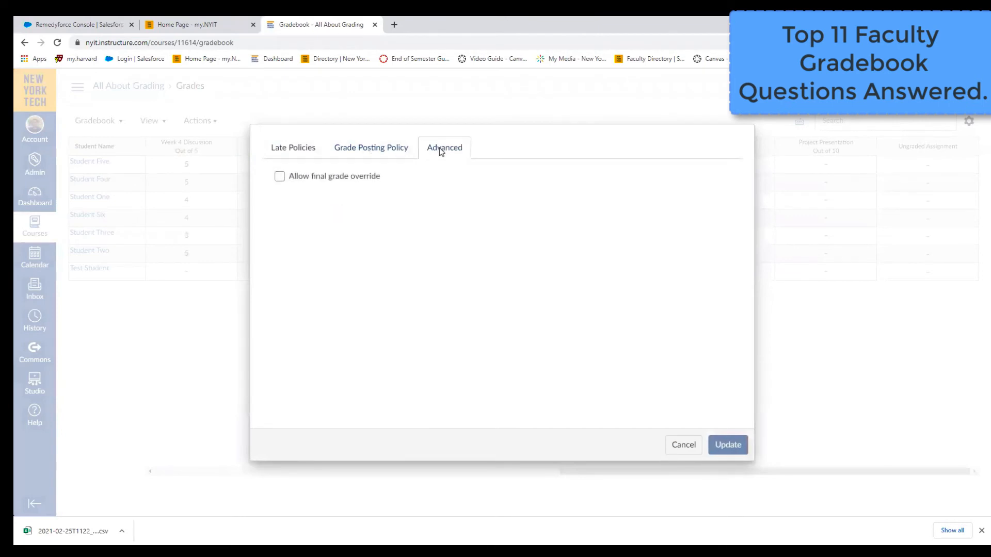
left_click(279, 178)
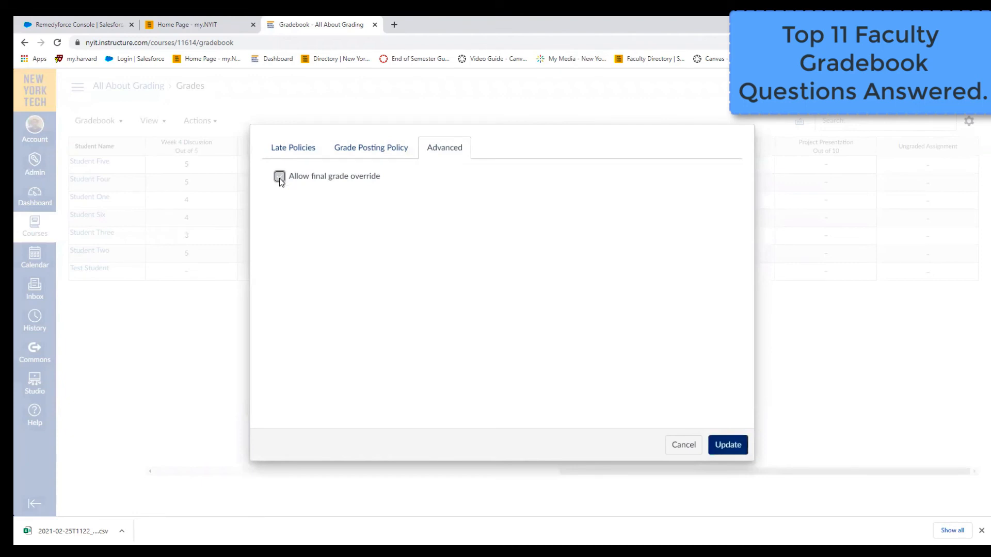
left_click(726, 447)
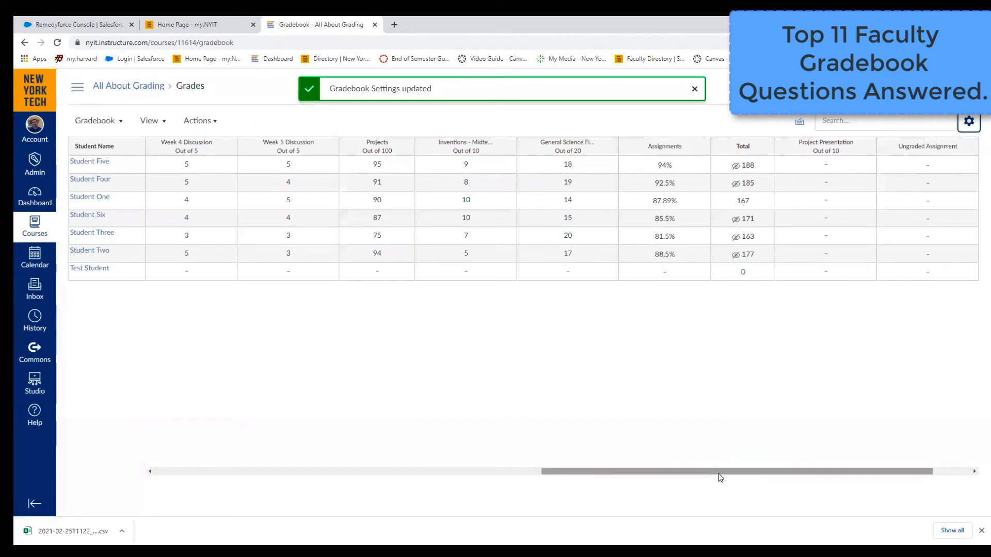
left_click_drag(722, 474, 815, 479)
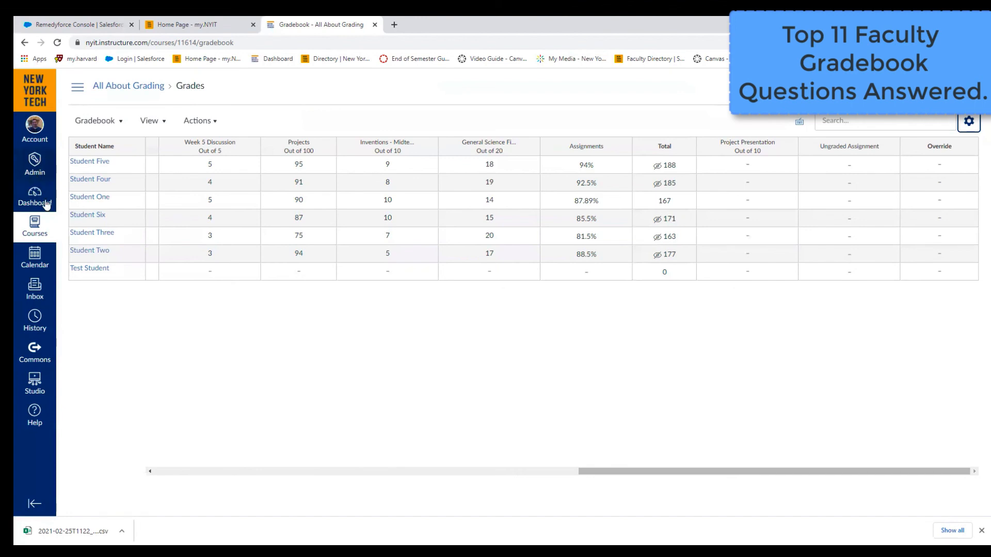
Open the All About Grading course's settings and enable the course grading scheme in its course details
left_click(122, 92)
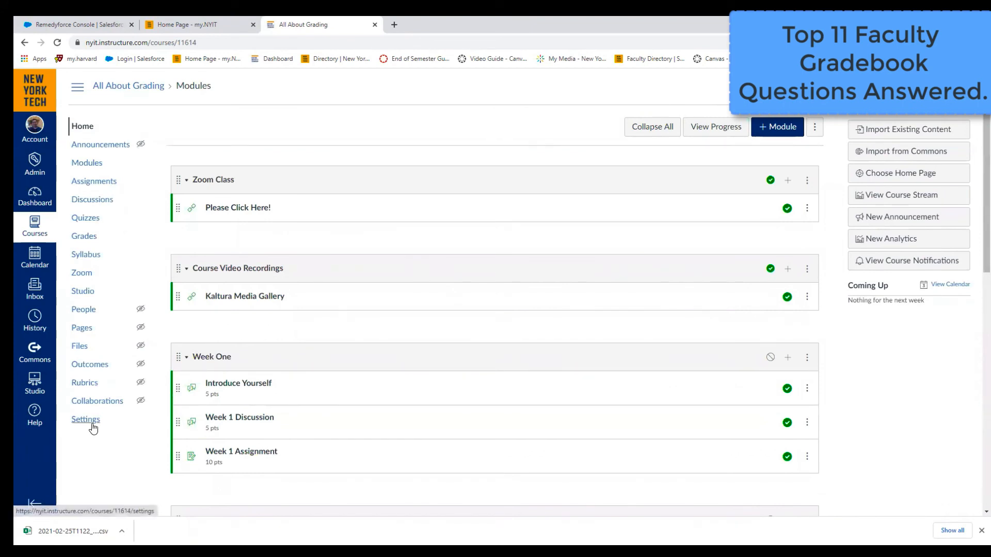
left_click(86, 419)
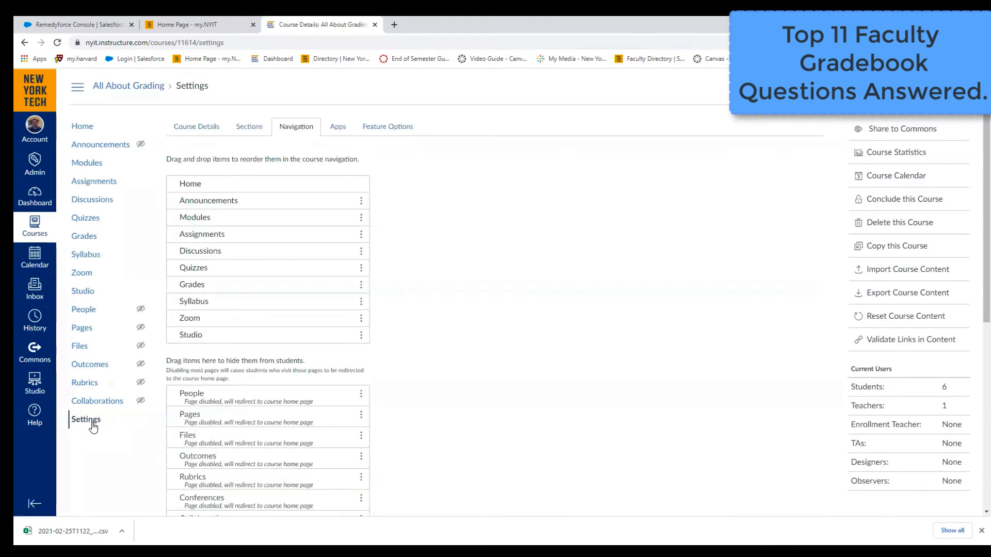
left_click(211, 132)
scroll(506, 262, "down", 3)
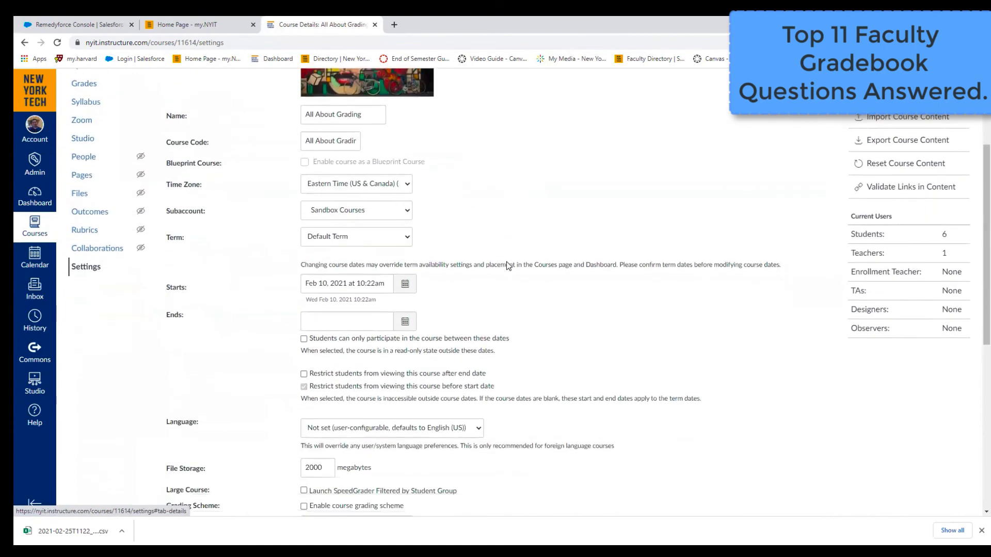
scroll(506, 262, "down", 2)
scroll(506, 261, "down", 3)
scroll(508, 264, "down", 2)
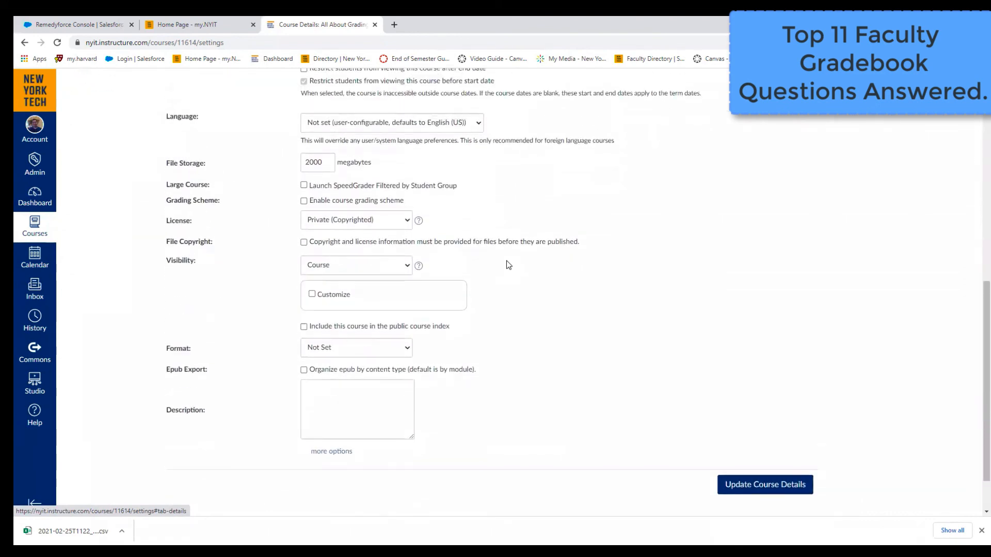
left_click(304, 201)
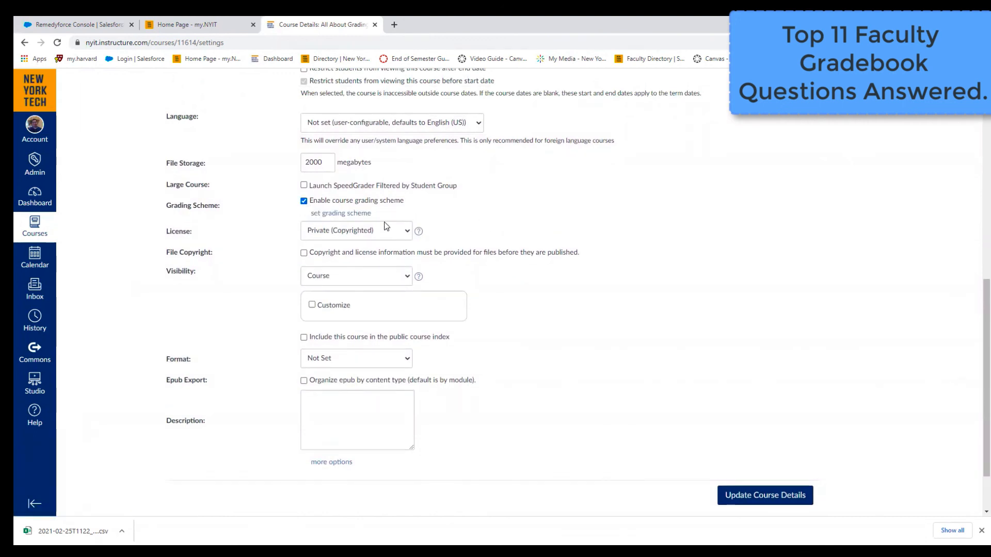
Review the Default Grading Scheme's letter ranges, finish with it, and update the course details
left_click(359, 214)
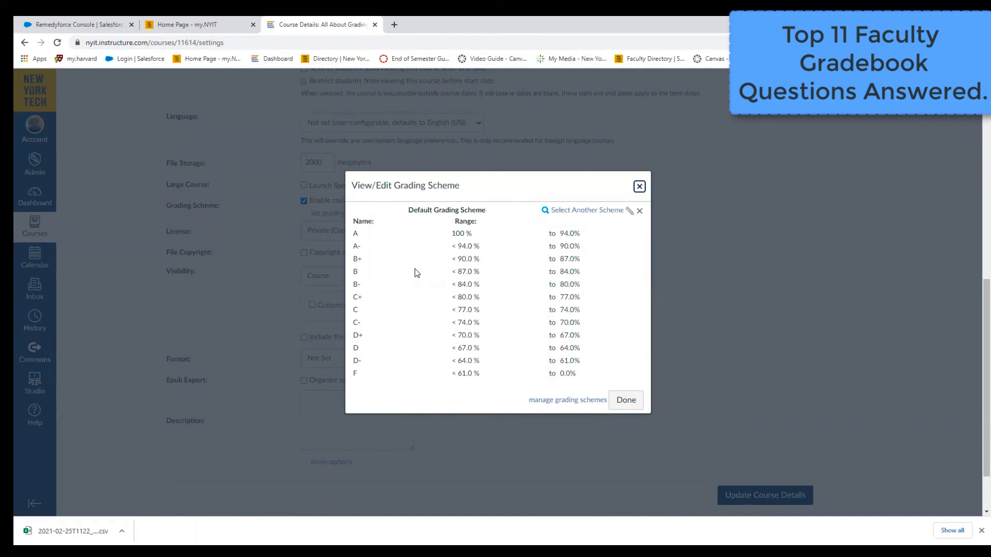
left_click(626, 401)
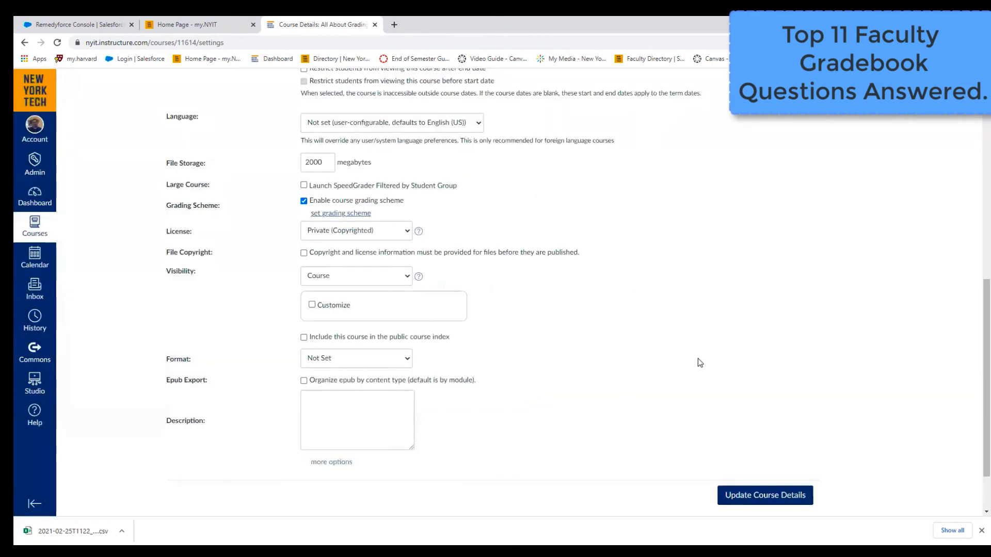
scroll(676, 365, "down", 2)
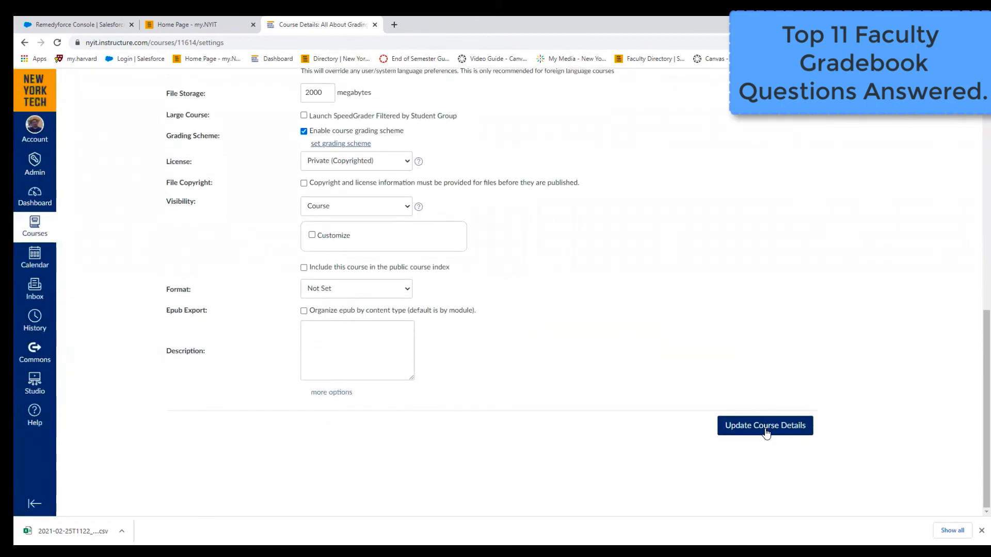
left_click(765, 432)
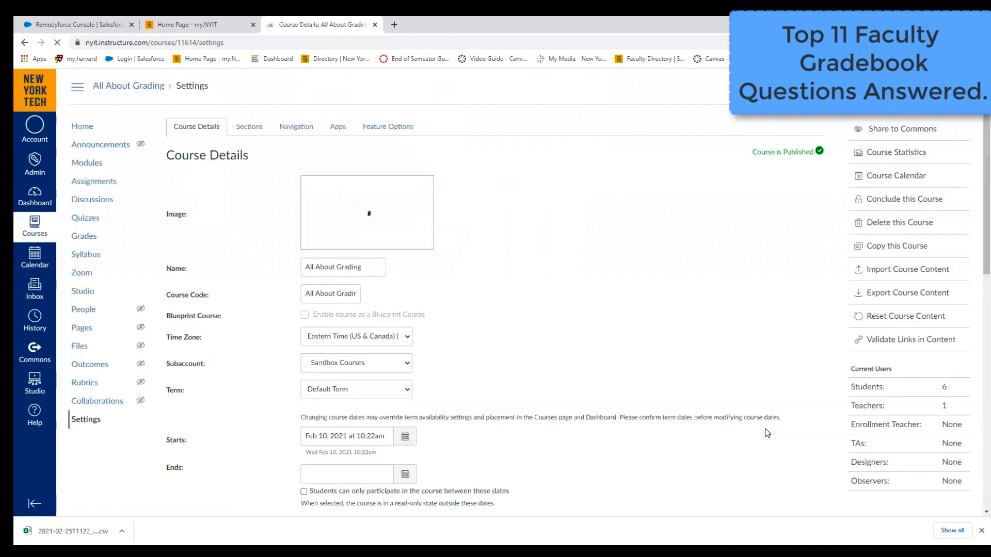
Return to the course gradebook and switch the Total column to display as a percentage, accepting the change for students
left_click(83, 242)
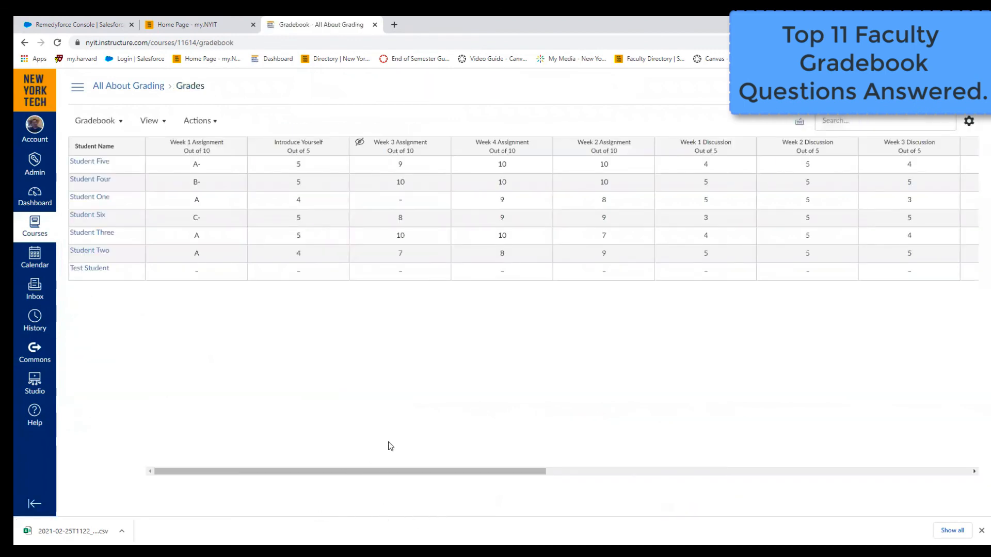
left_click_drag(383, 471, 801, 515)
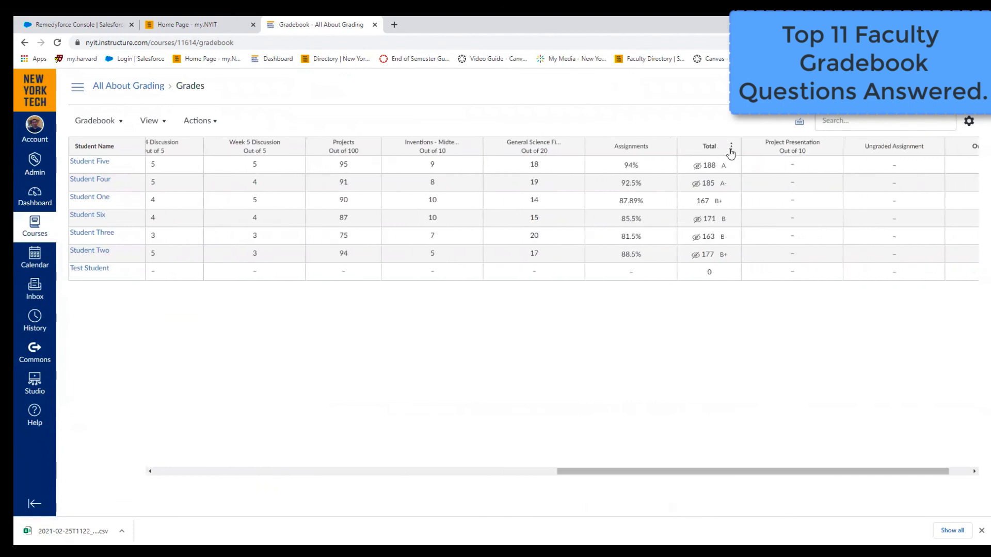
left_click(731, 147)
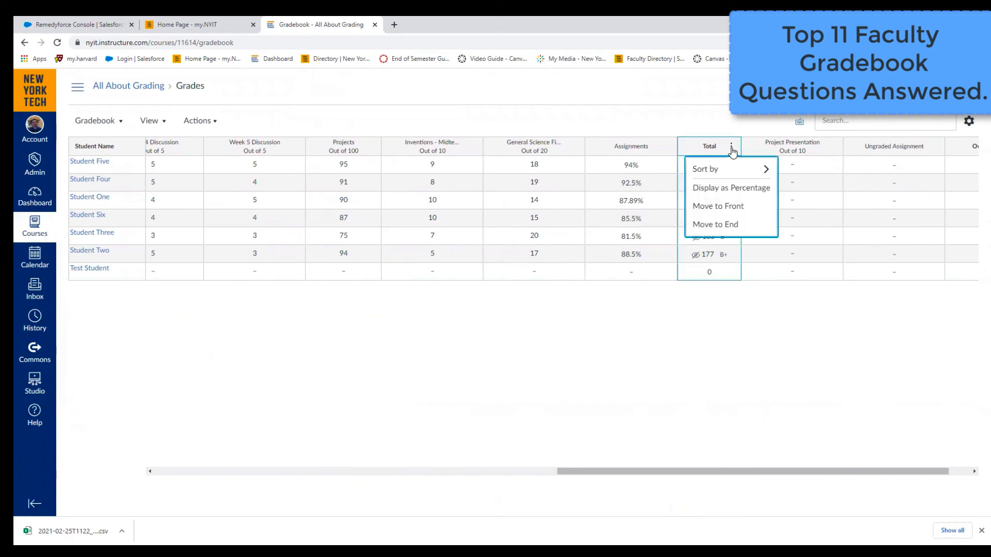
left_click(742, 189)
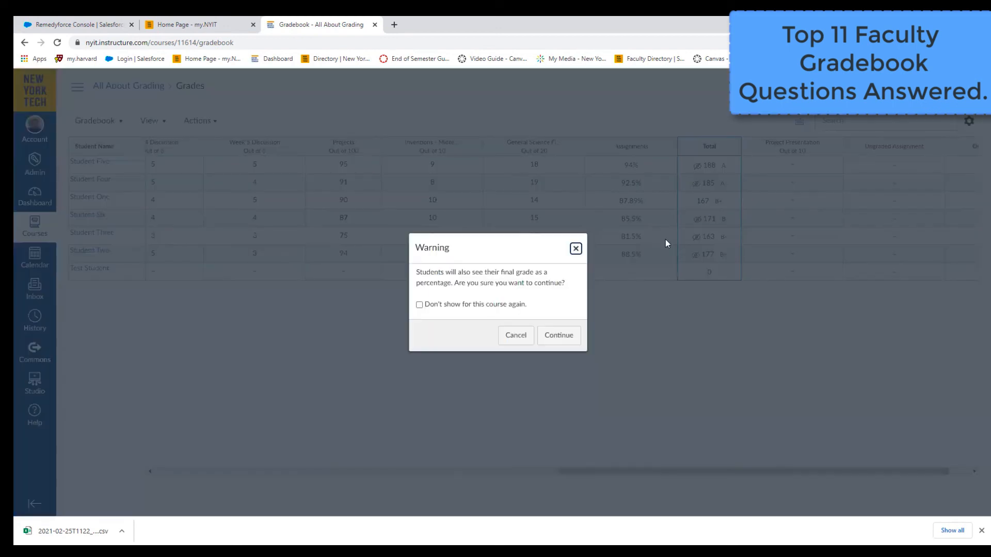
left_click(557, 338)
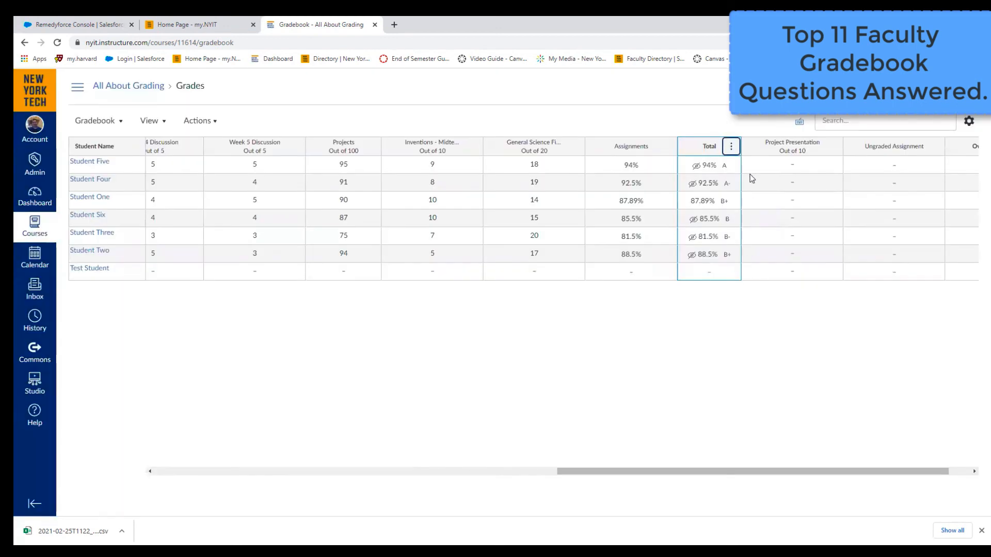